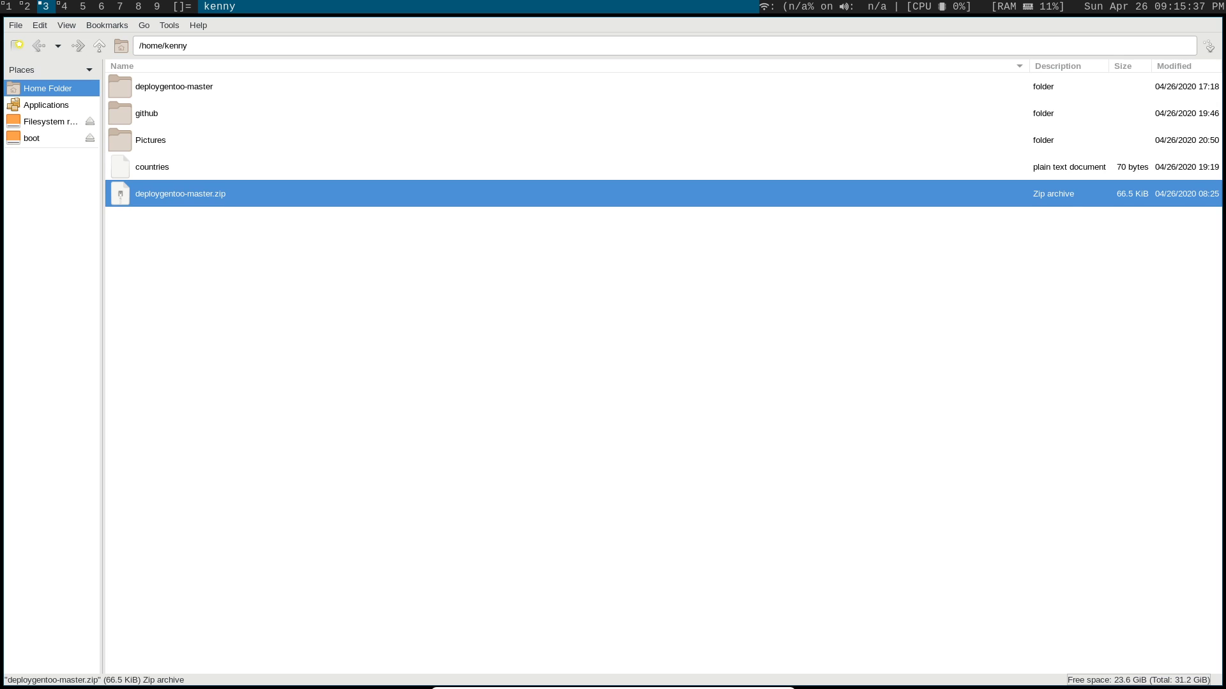
Check the countries text file's permissions in its Properties dialog.
click(1011, 378)
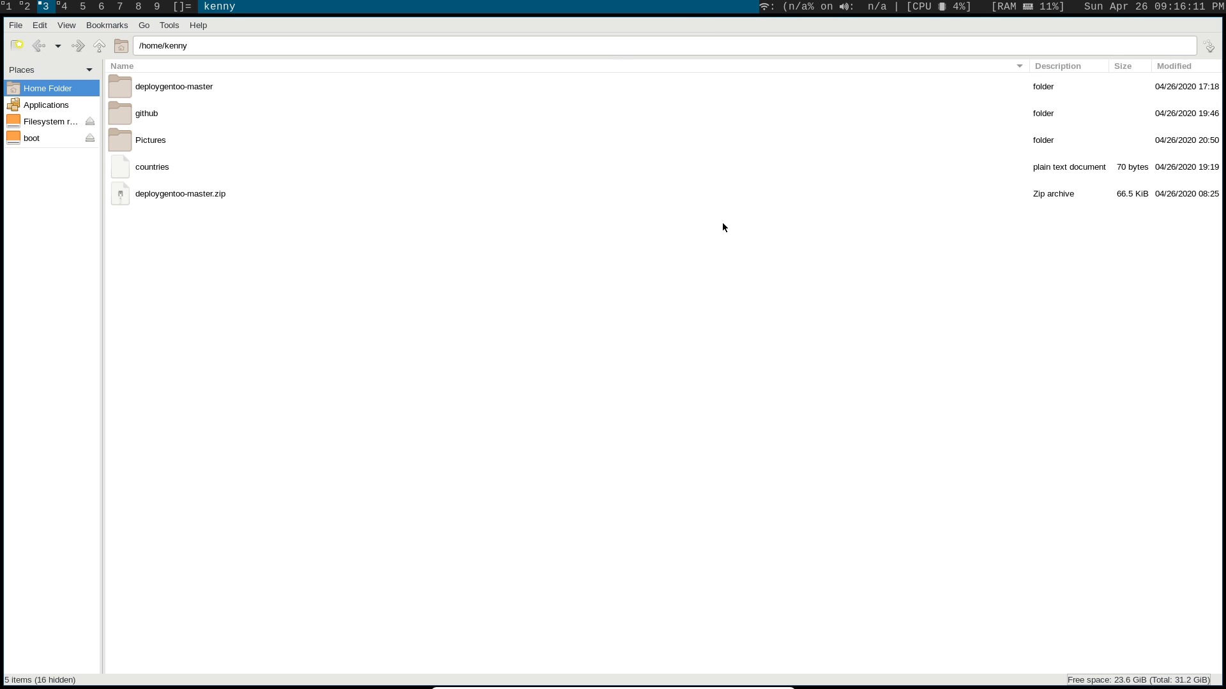
click(157, 177)
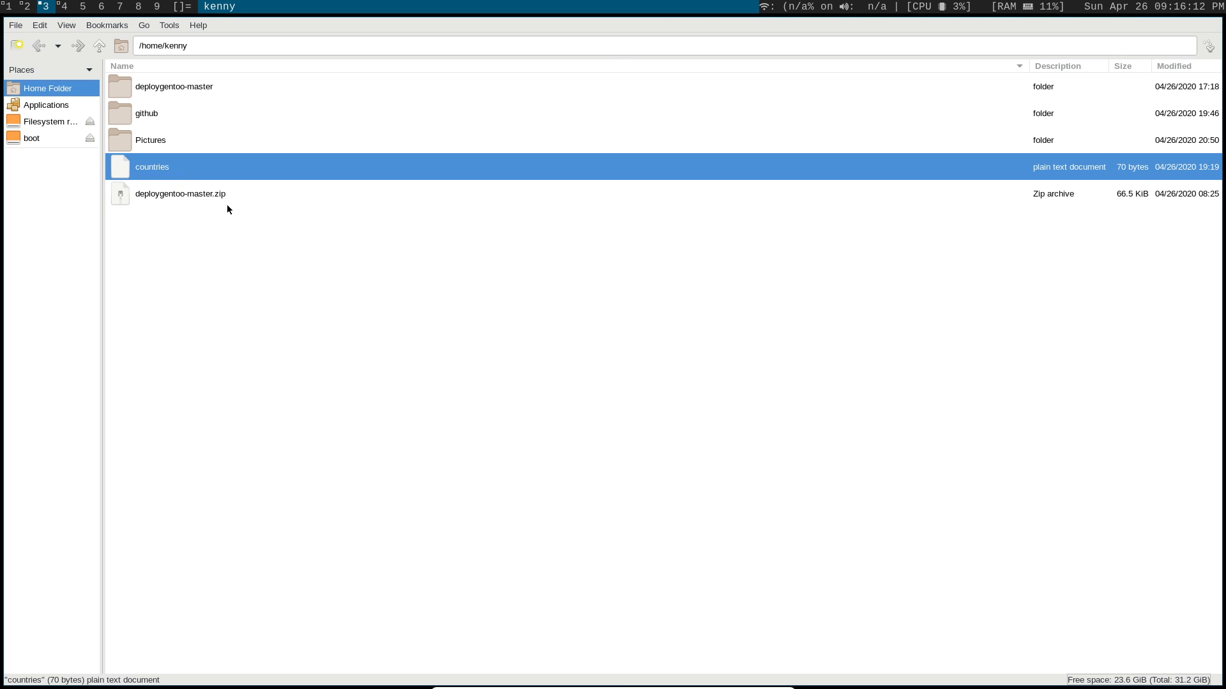
right_click(192, 170)
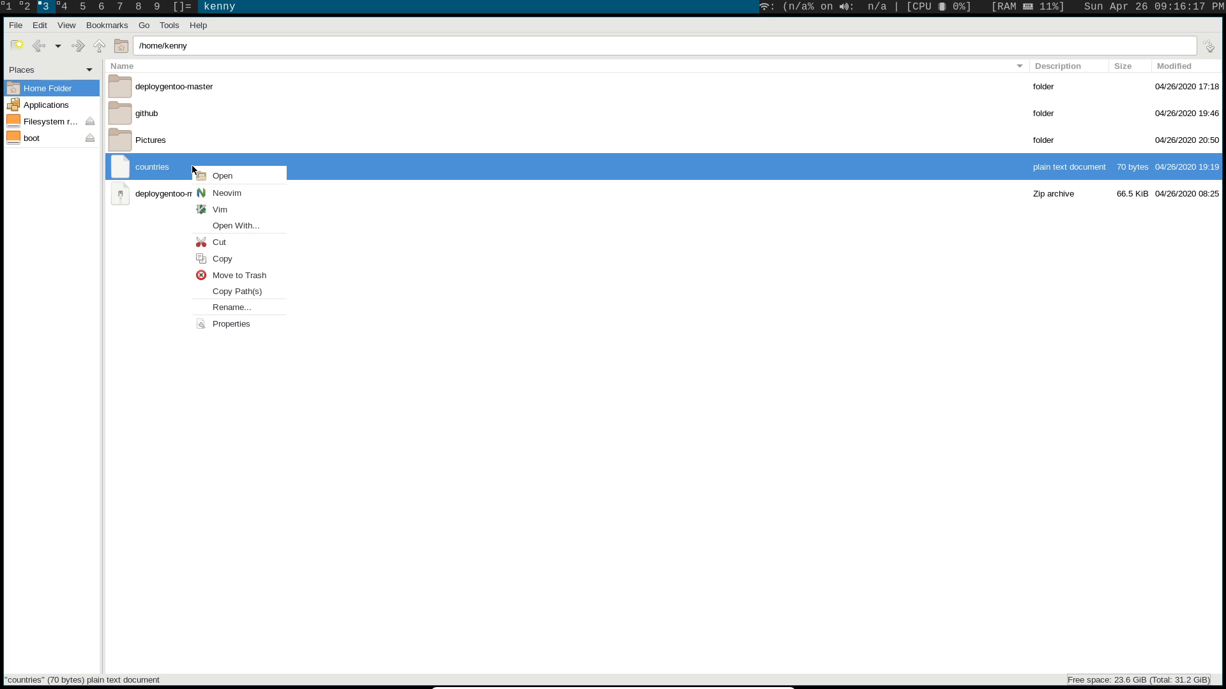
click(242, 323)
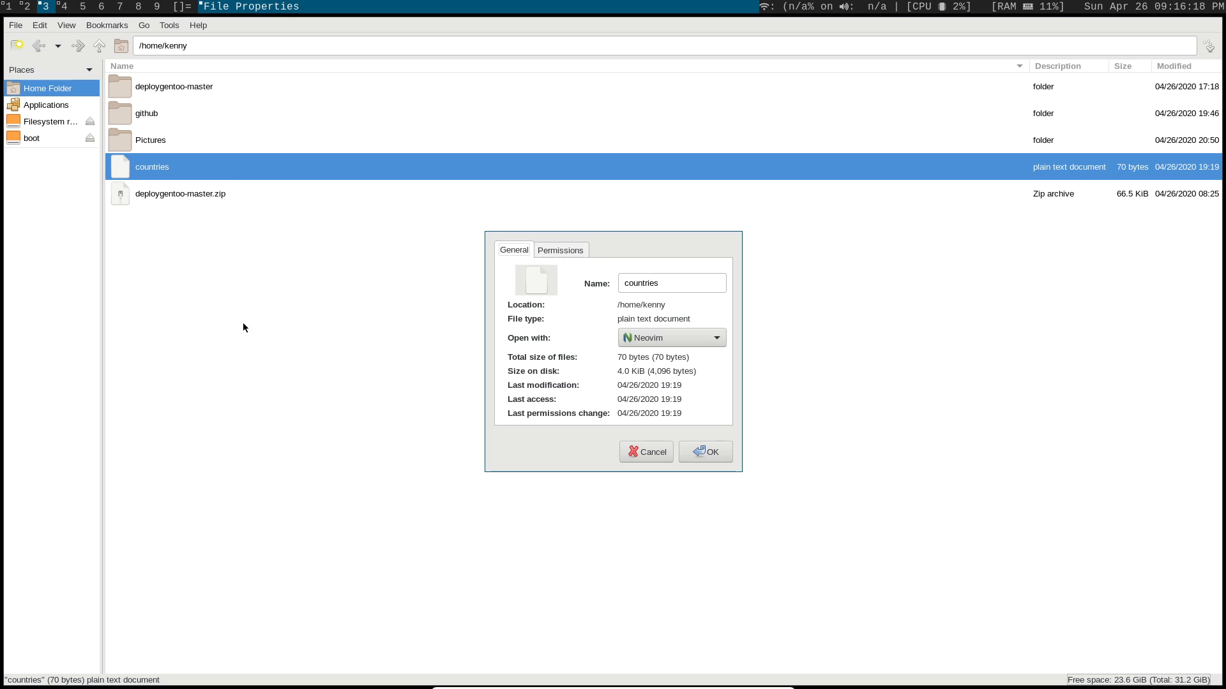
click(573, 249)
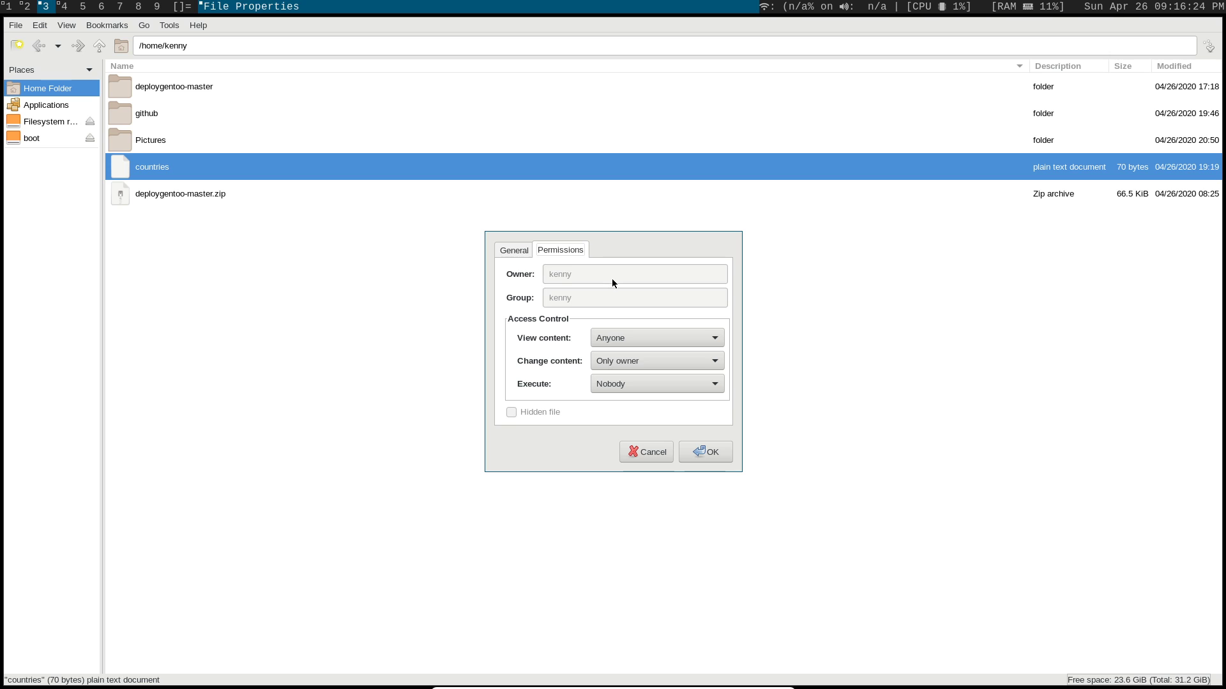
Close Properties unchanged and show hidden files like .cache, .config and .bashrc.
click(655, 455)
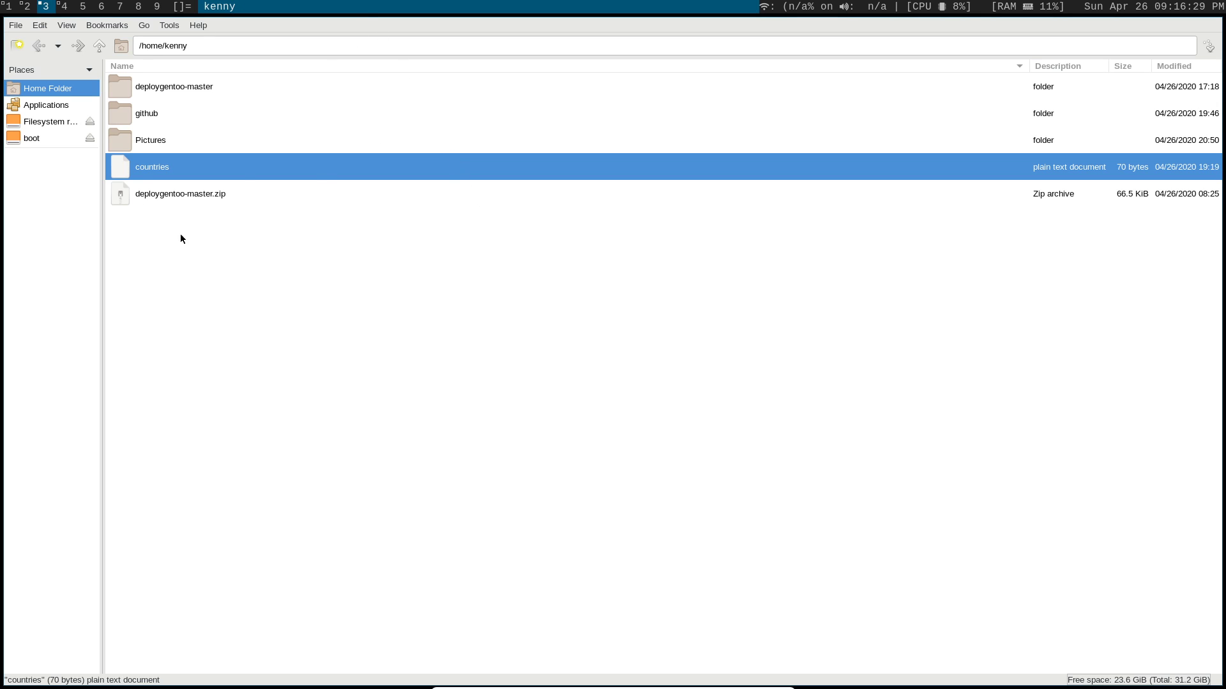
click(66, 24)
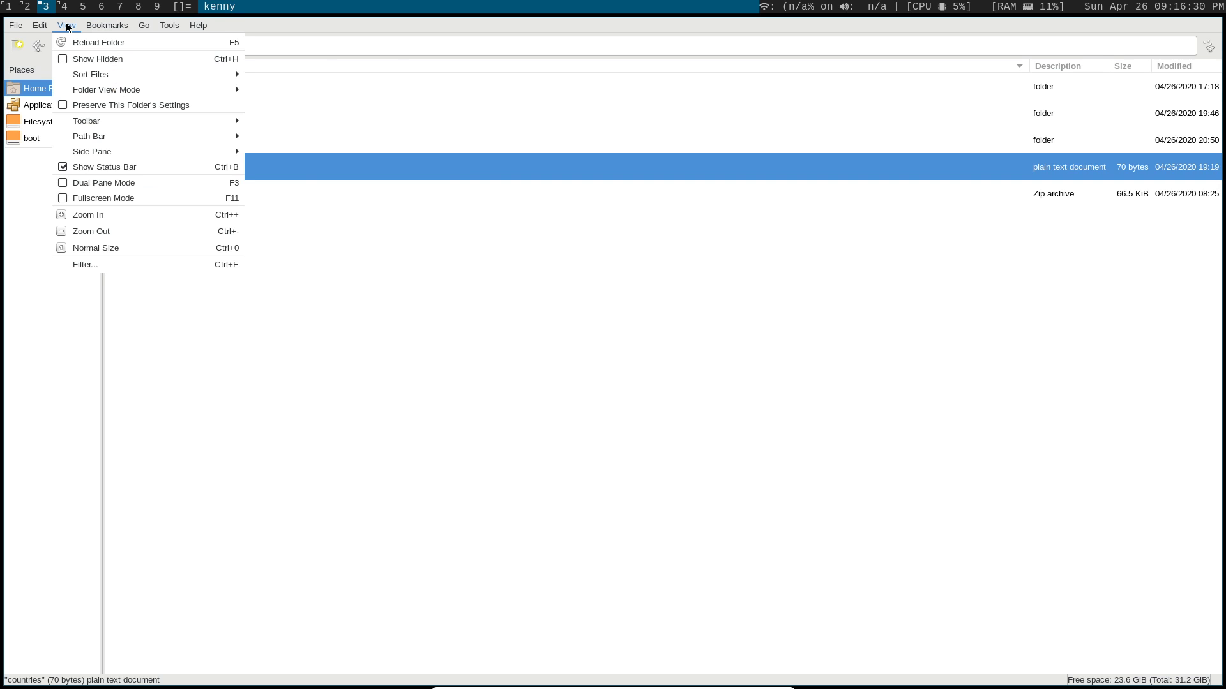
click(65, 60)
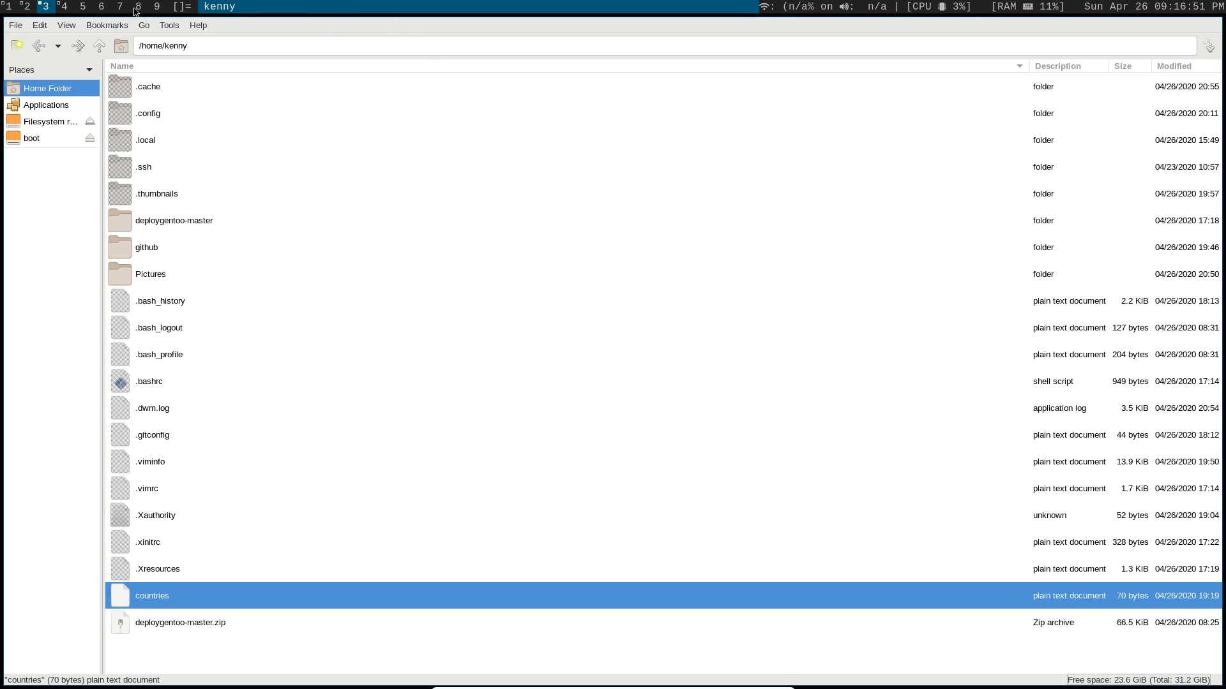
Re-sort the home folder through the Name, Description, Size and Modified headers, ending oldest first by date.
click(65, 25)
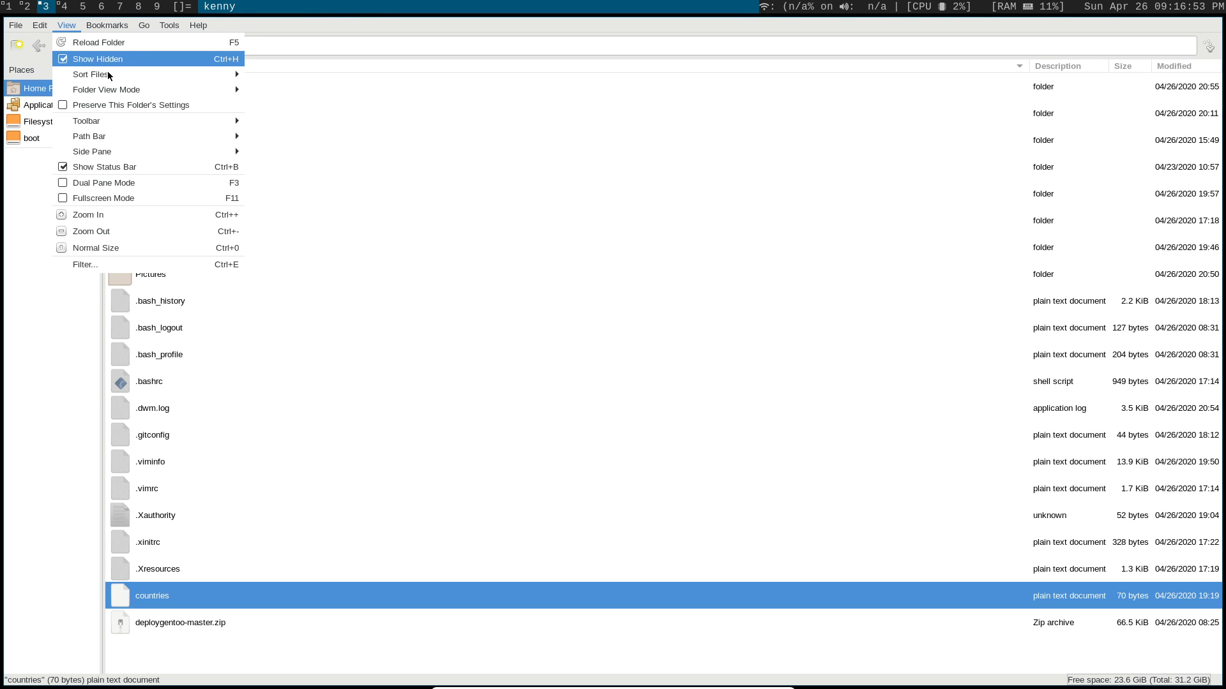
mouse_move(163, 81)
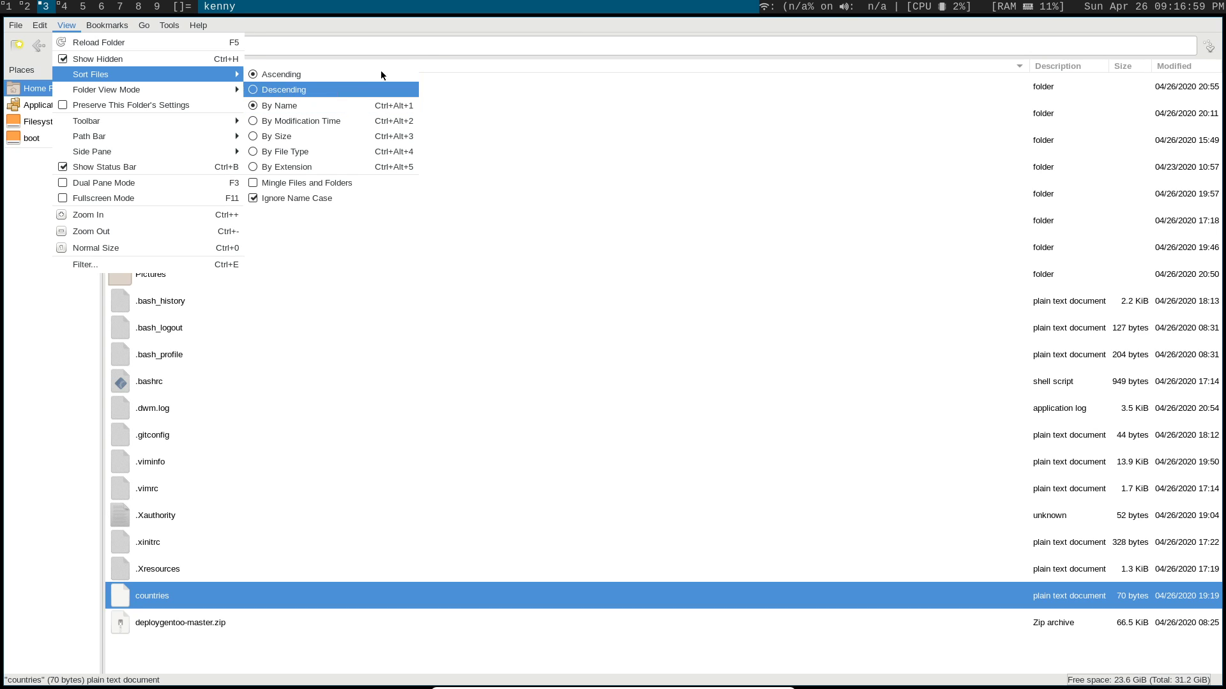
click(585, 6)
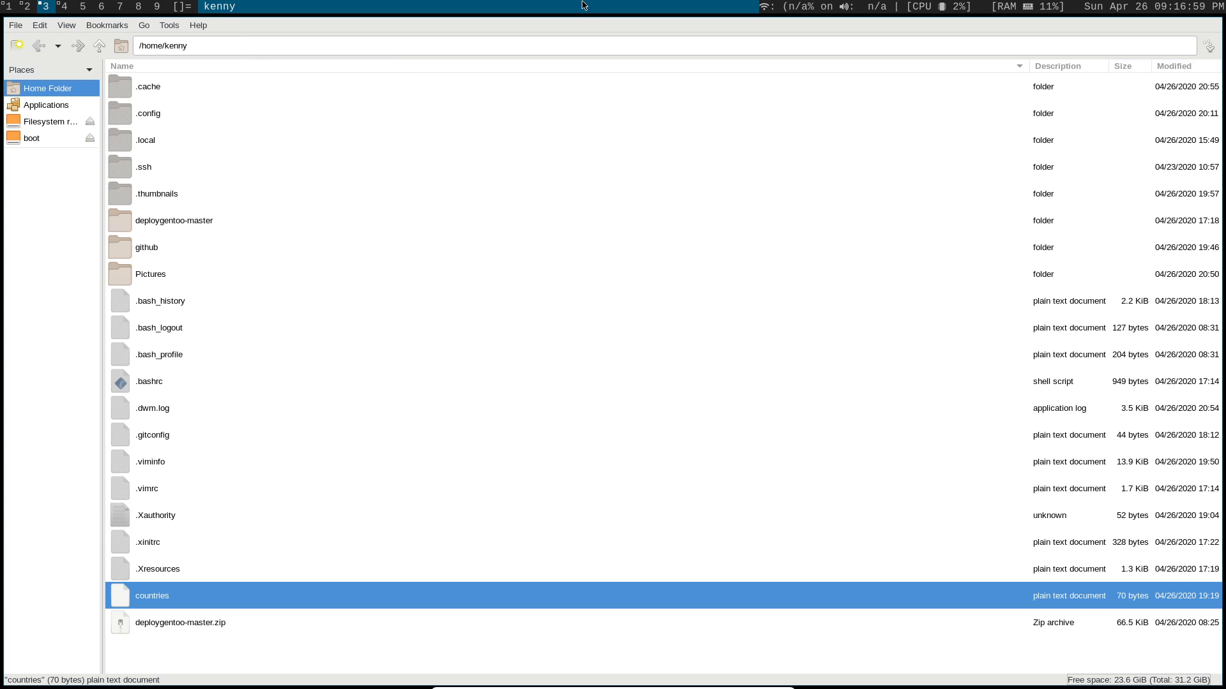
click(459, 67)
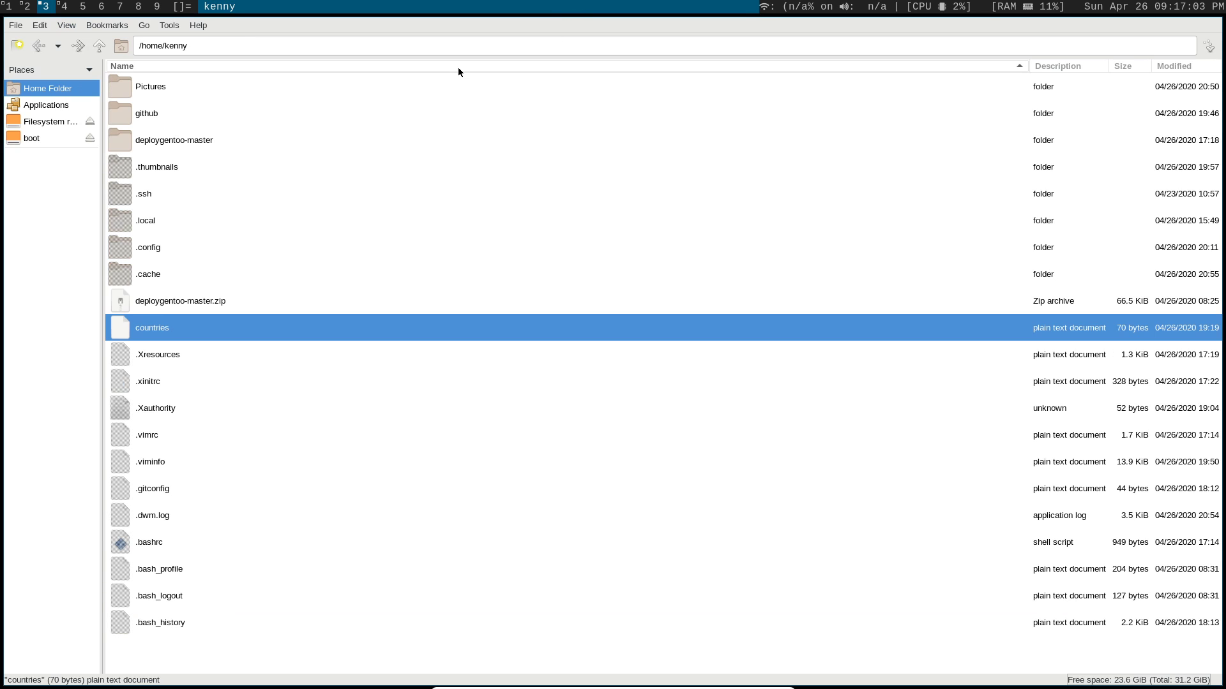
click(1098, 67)
click(1125, 67)
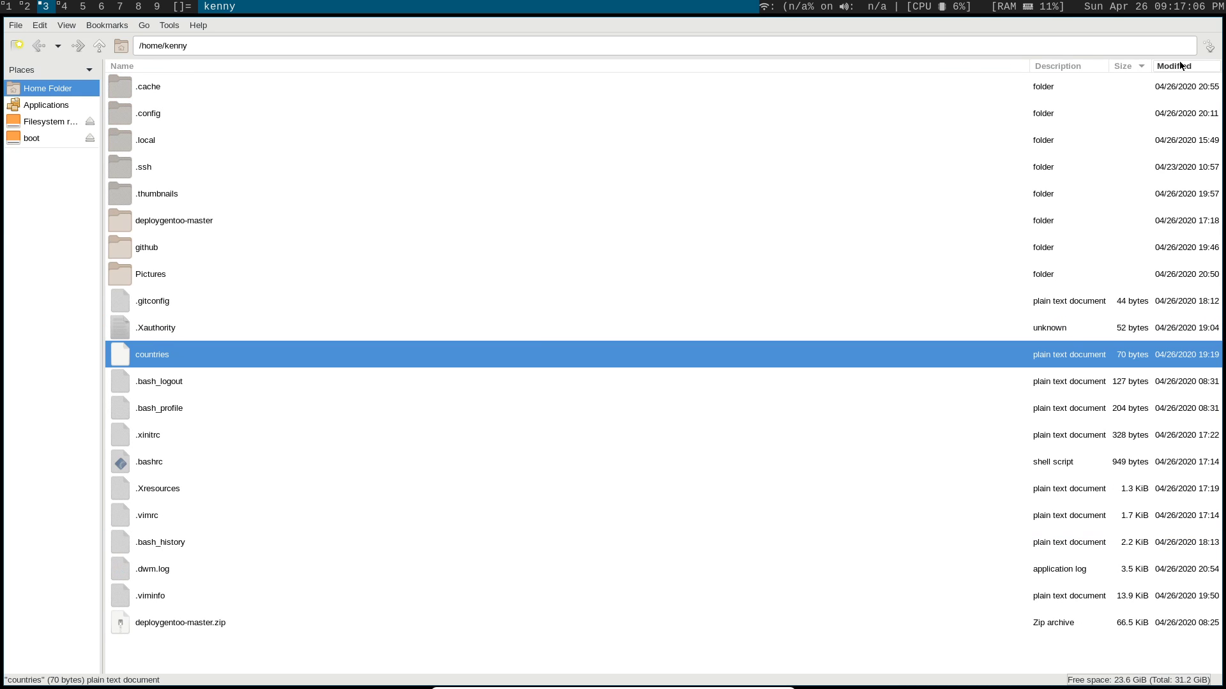
click(1174, 66)
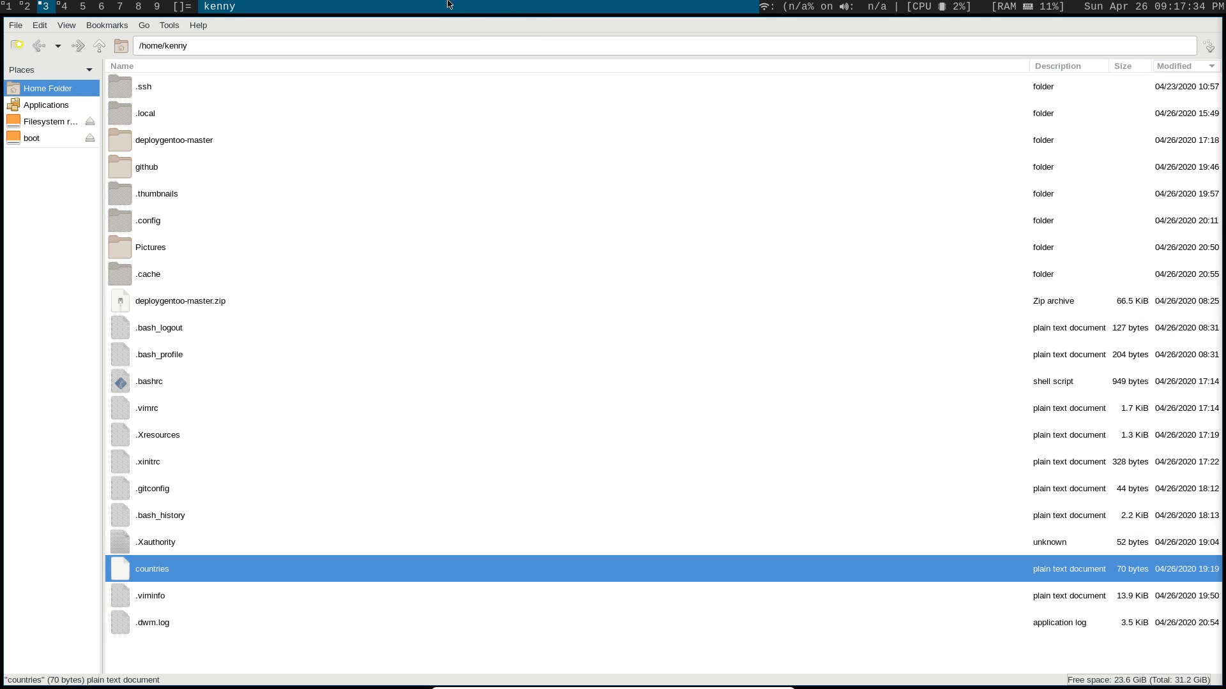
Switch the home folder listing to Icon View.
click(67, 26)
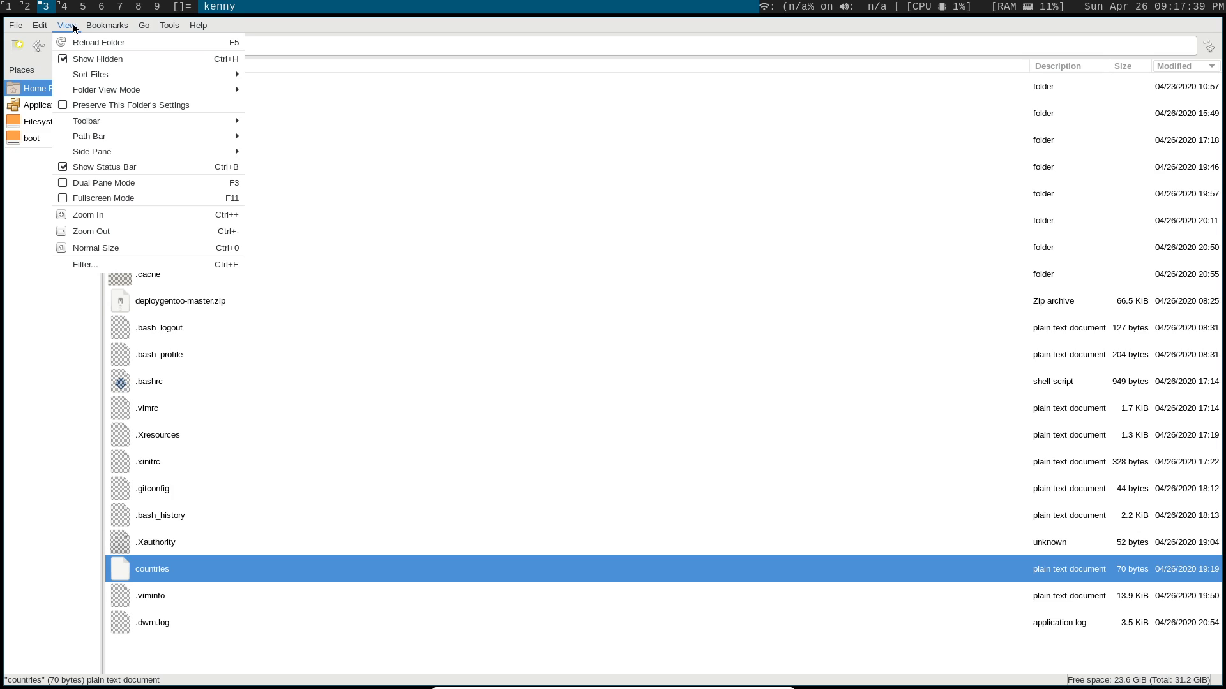
mouse_move(102, 90)
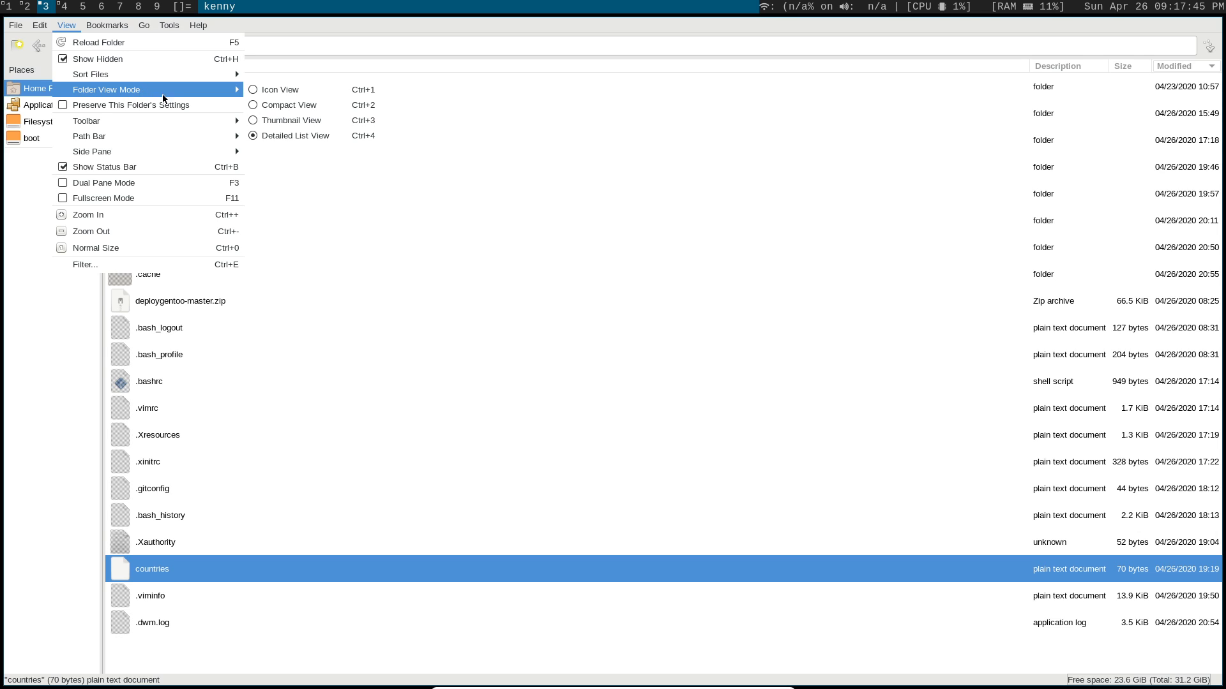
click(388, 3)
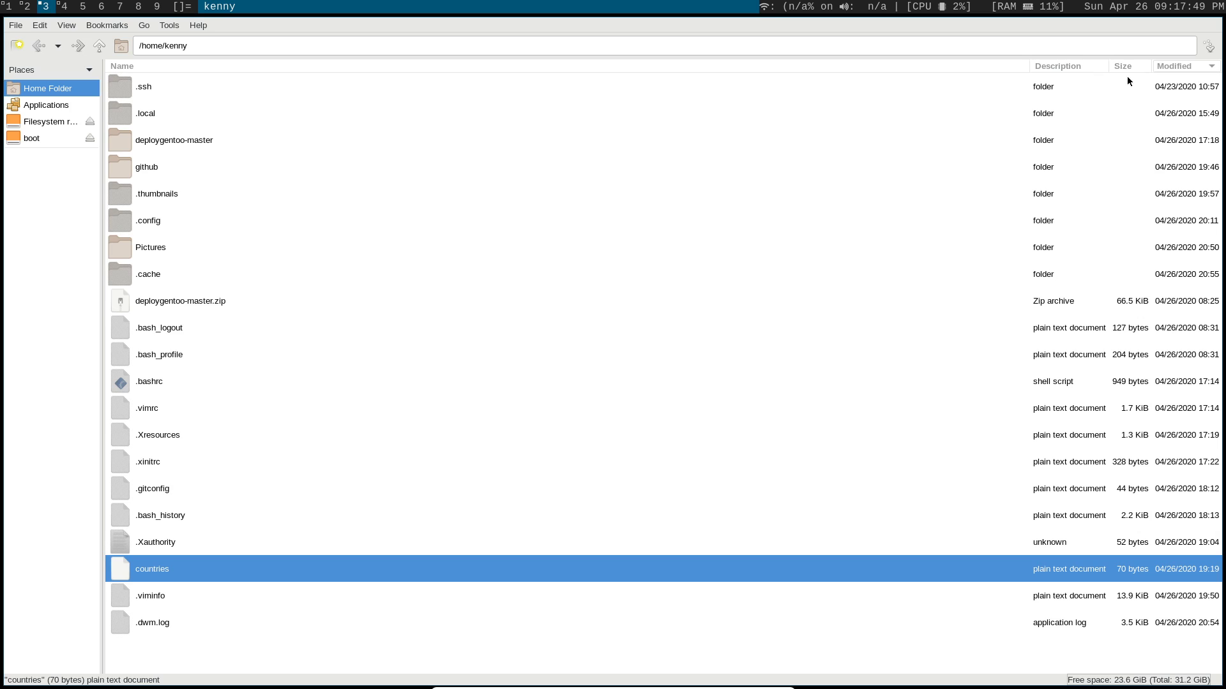
click(66, 25)
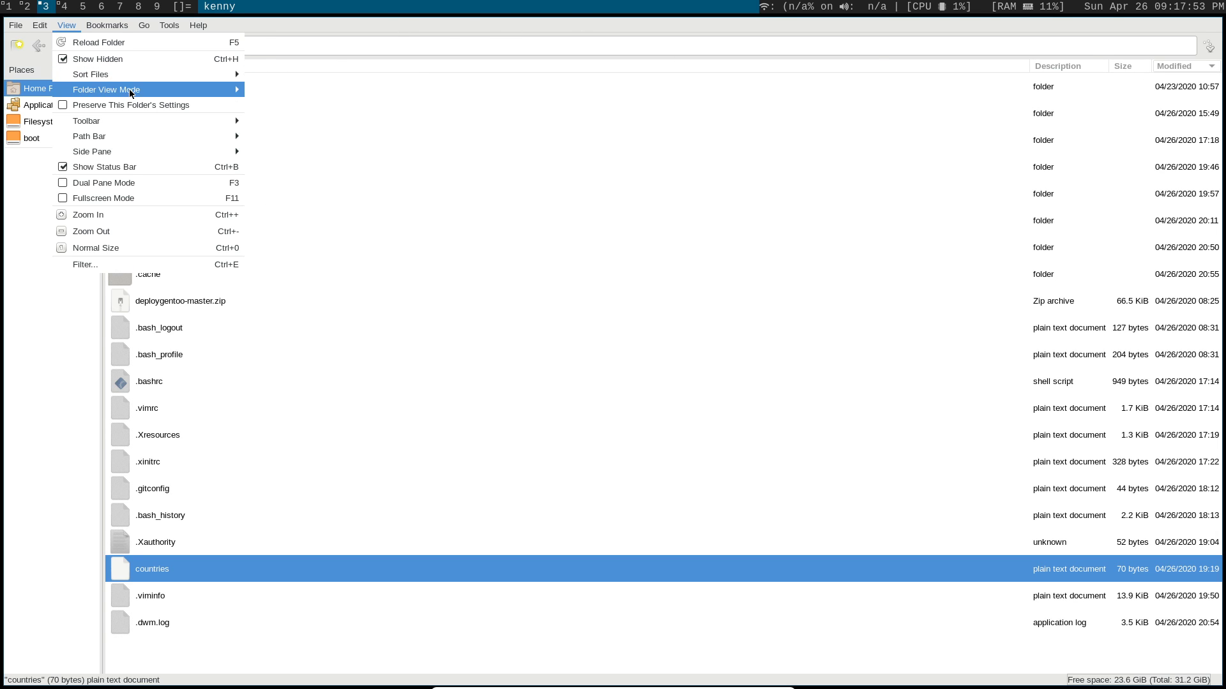
mouse_move(164, 90)
click(279, 90)
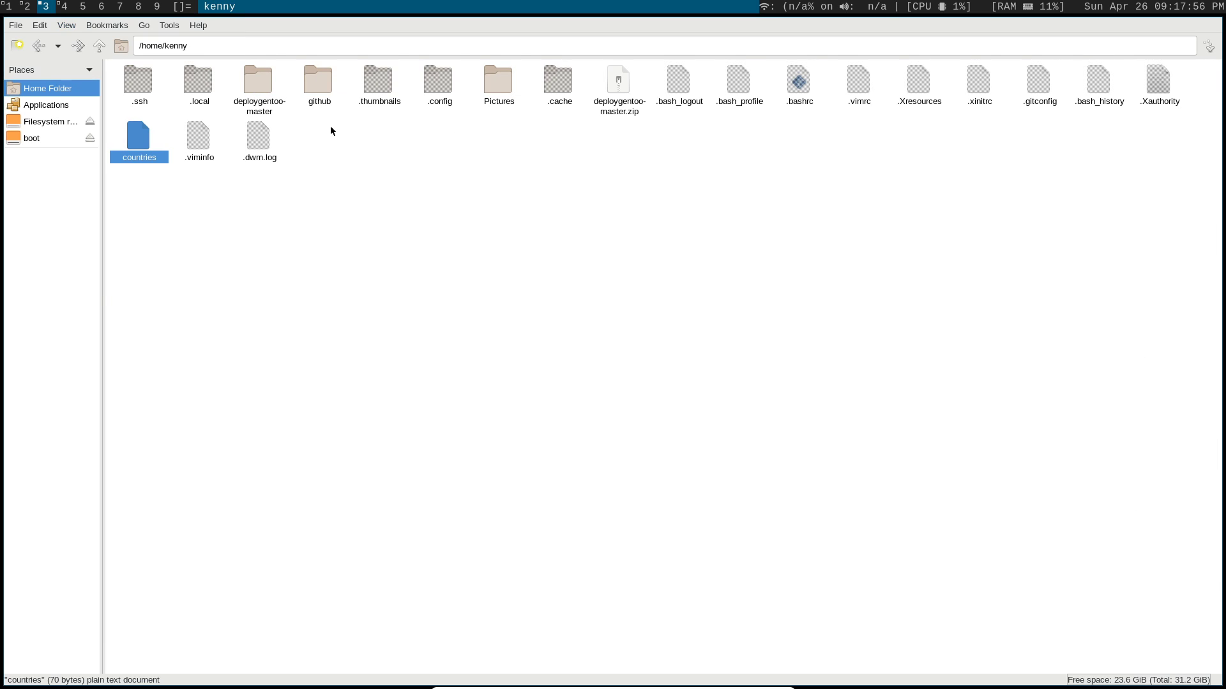
Rubber-band select deploygentoo-master and items from github, then add .dwm.log, .viminfo and countries.
drag(259, 86, 411, 169)
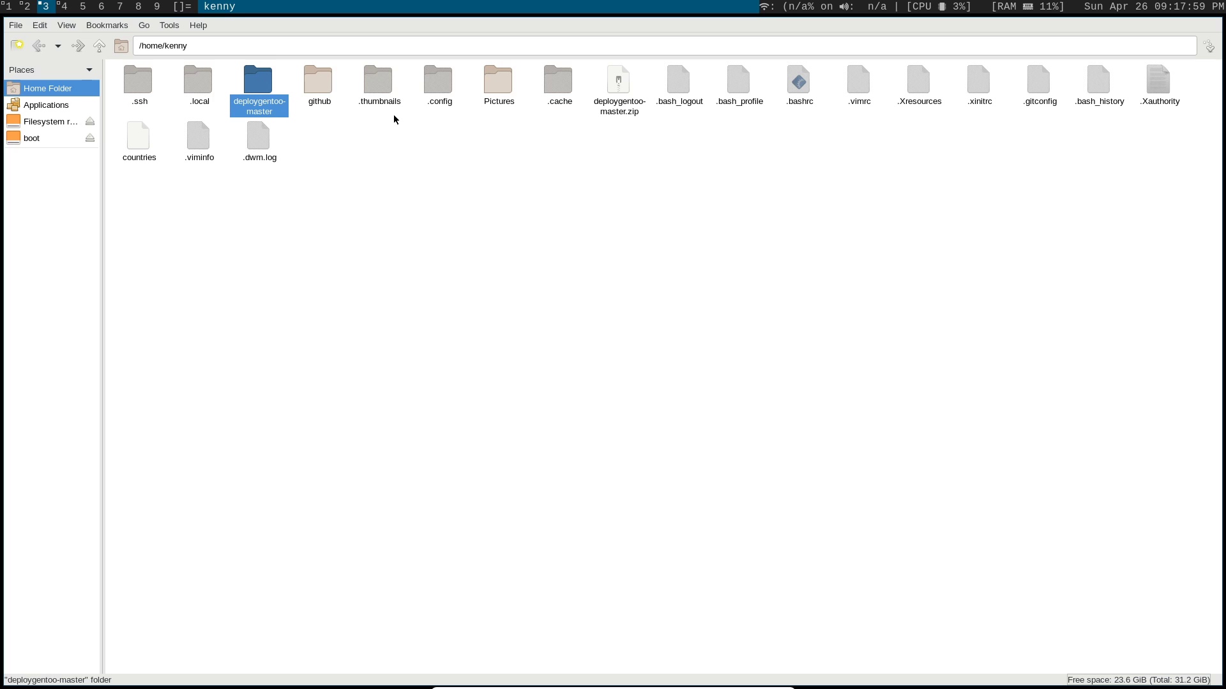
drag(316, 150, 1096, 86)
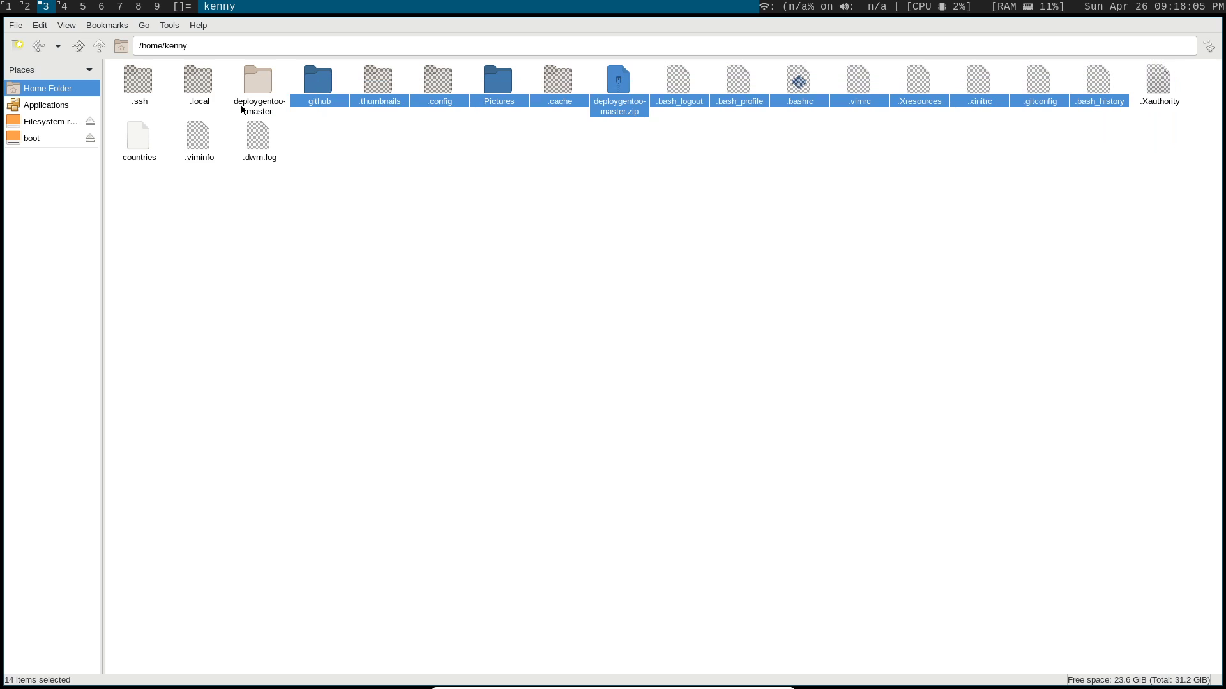
ctrl+click(258, 141)
ctrl+click(198, 138)
ctrl+click(138, 137)
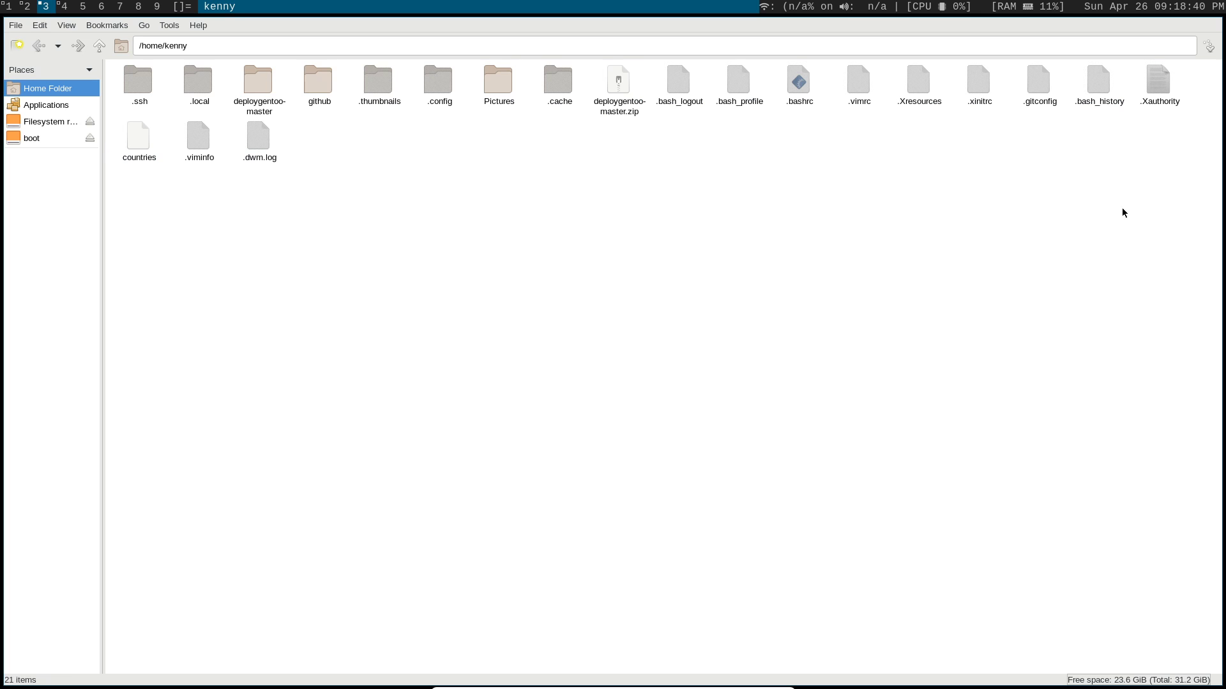
Set the path bar to show the path as clickable folder buttons.
click(71, 29)
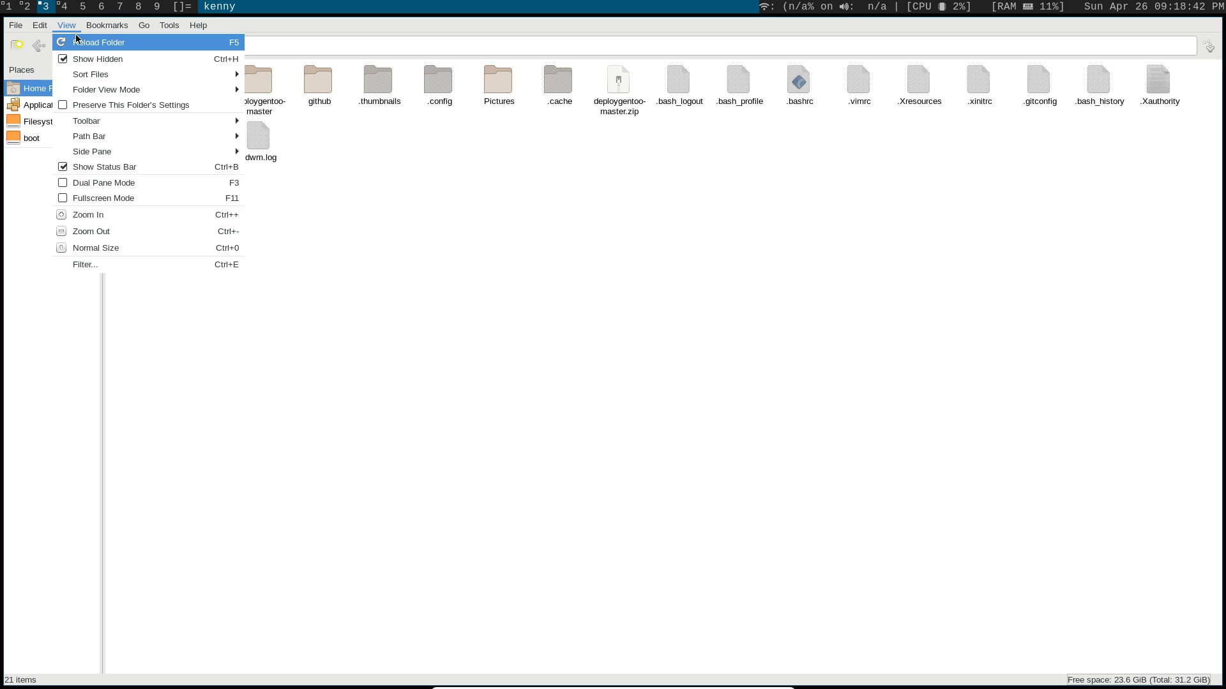
mouse_move(103, 137)
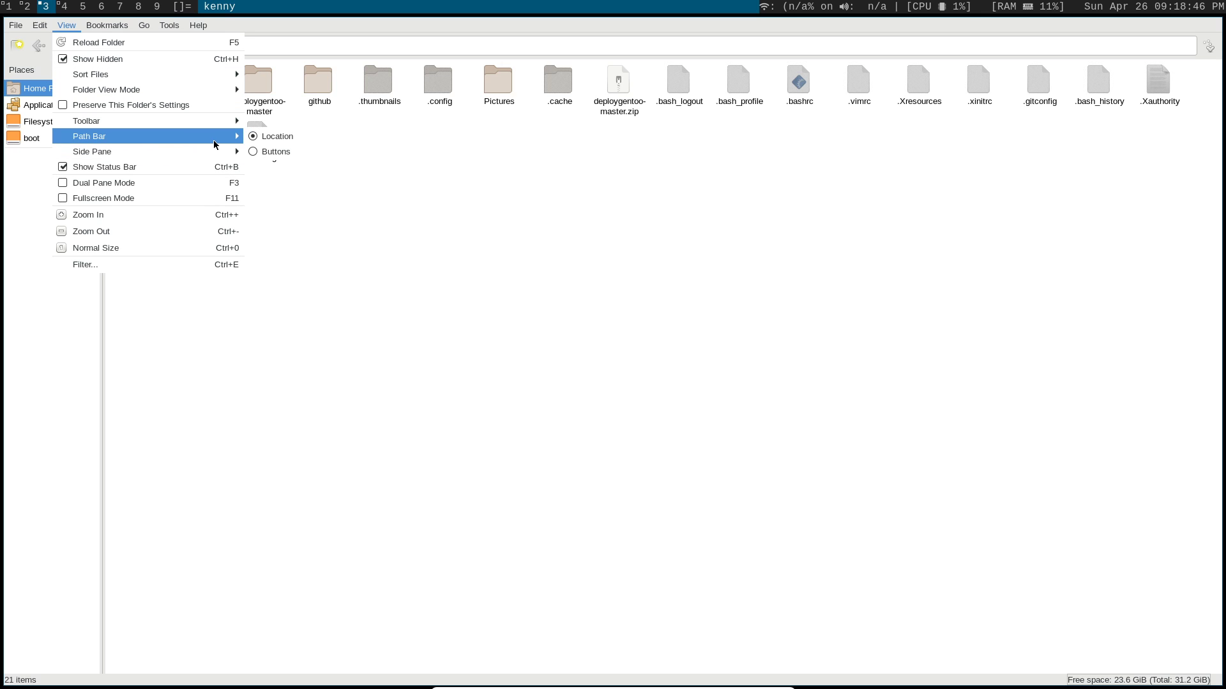
click(254, 152)
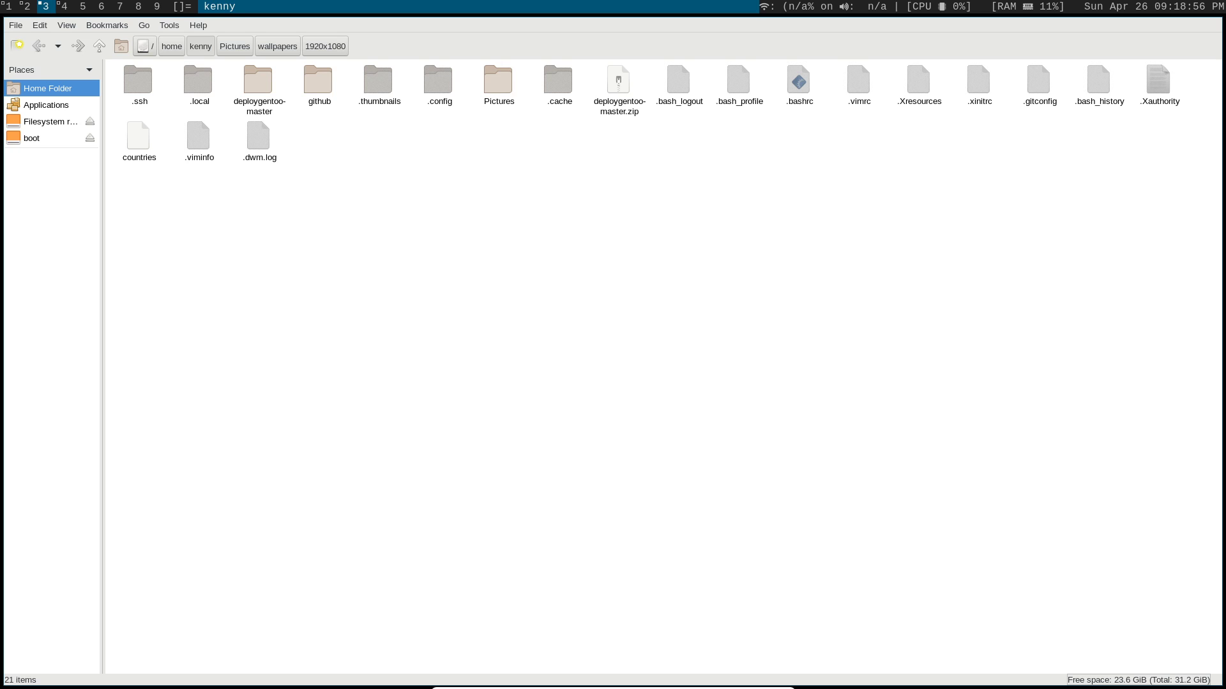
Navigate the breadcrumbs through 1920x1080, wallpapers and Pictures, ending back at /home.
click(338, 46)
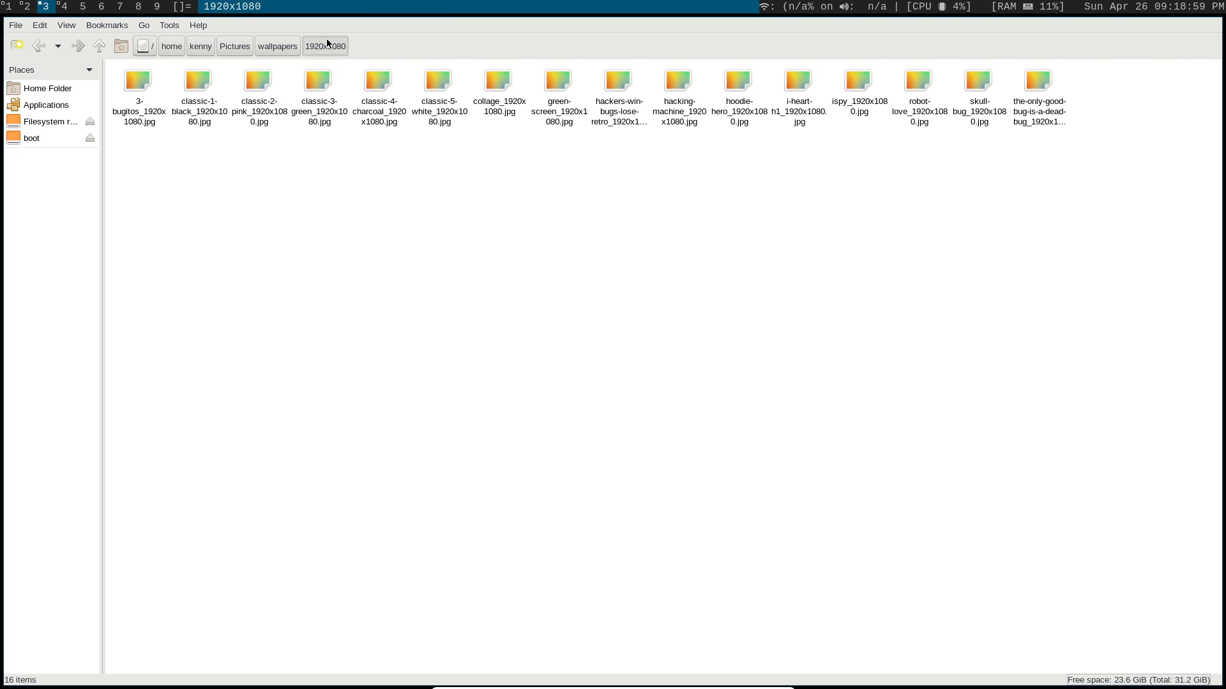
click(286, 46)
click(220, 47)
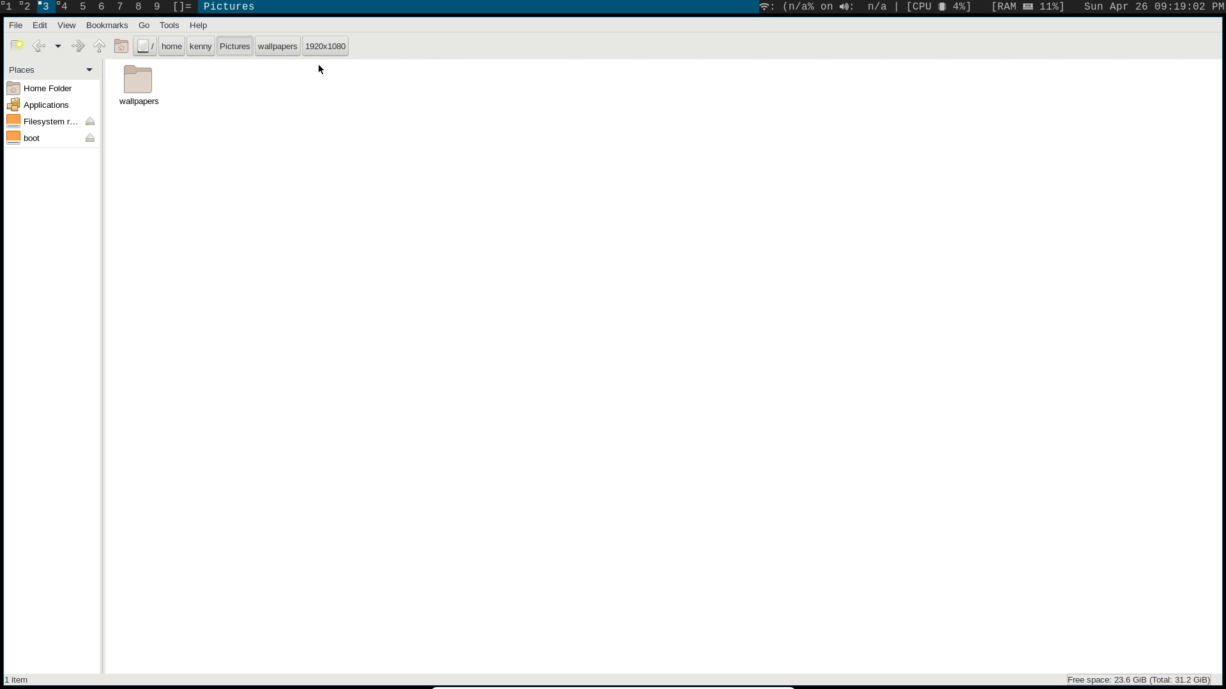
click(322, 47)
click(172, 46)
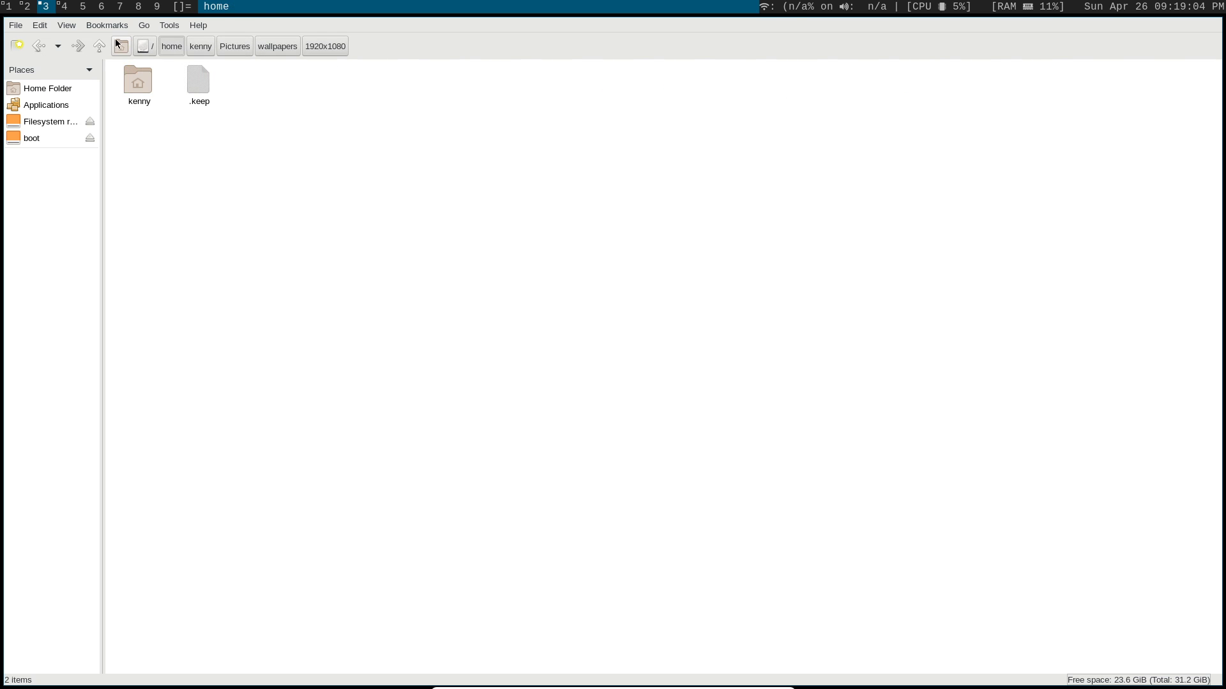
Set the path bar to show an editable Location entry.
click(70, 24)
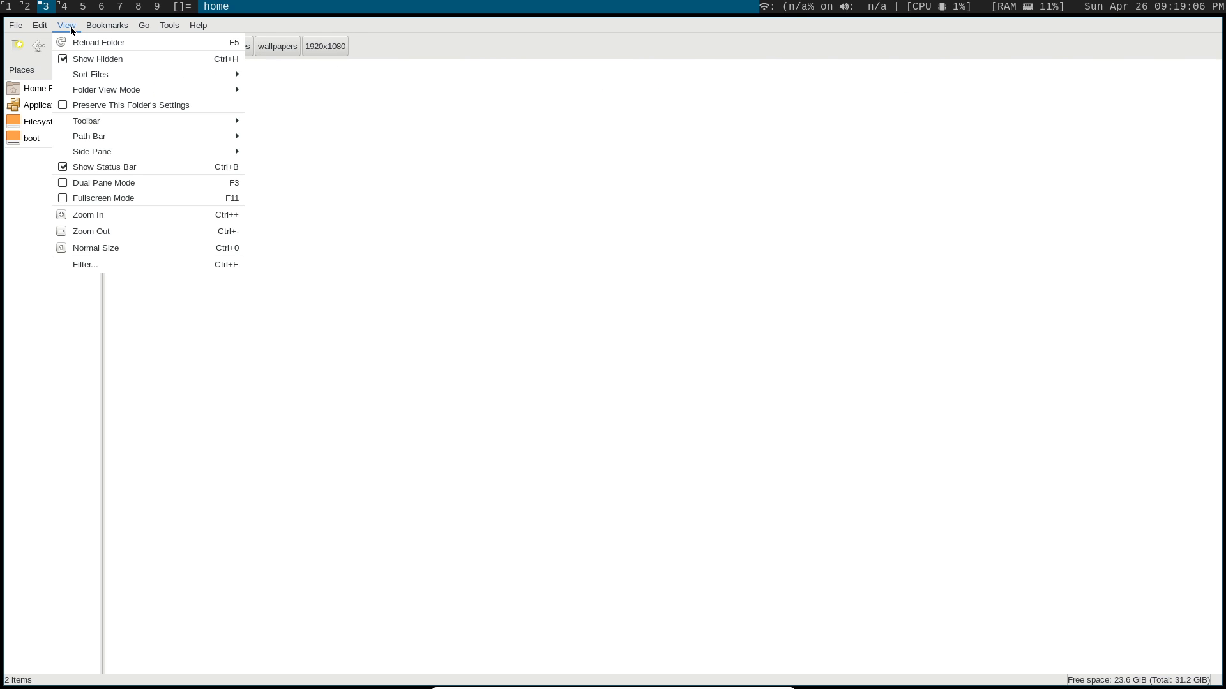
mouse_move(135, 136)
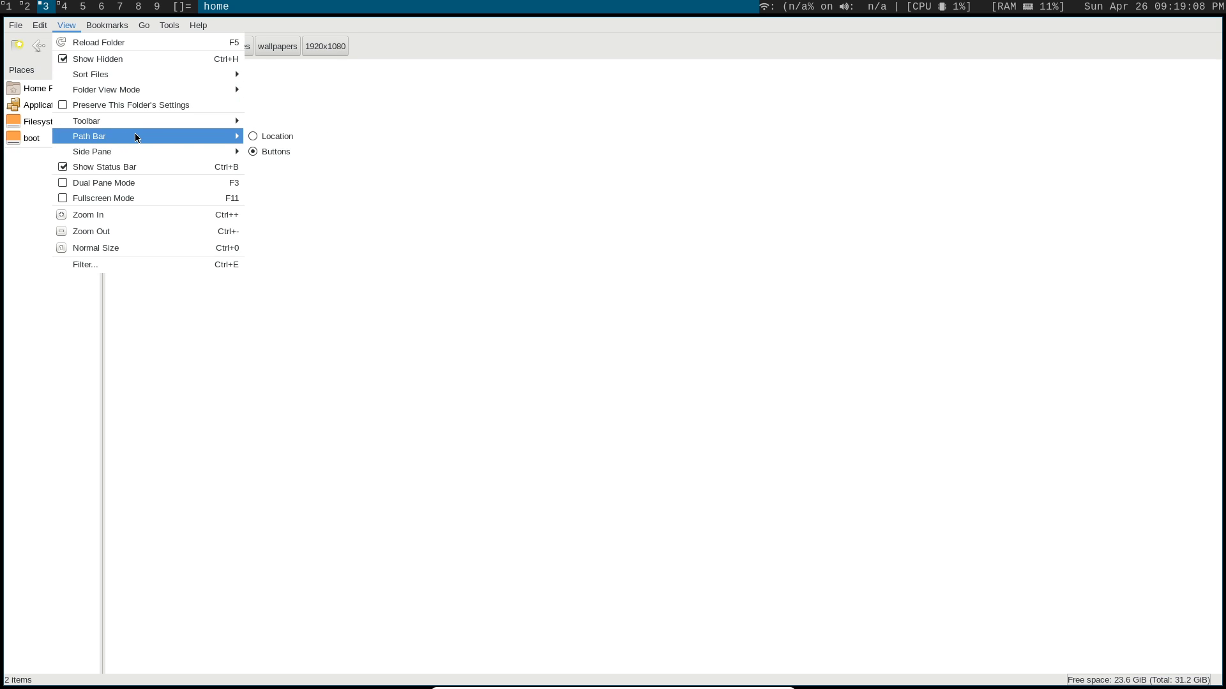
click(252, 136)
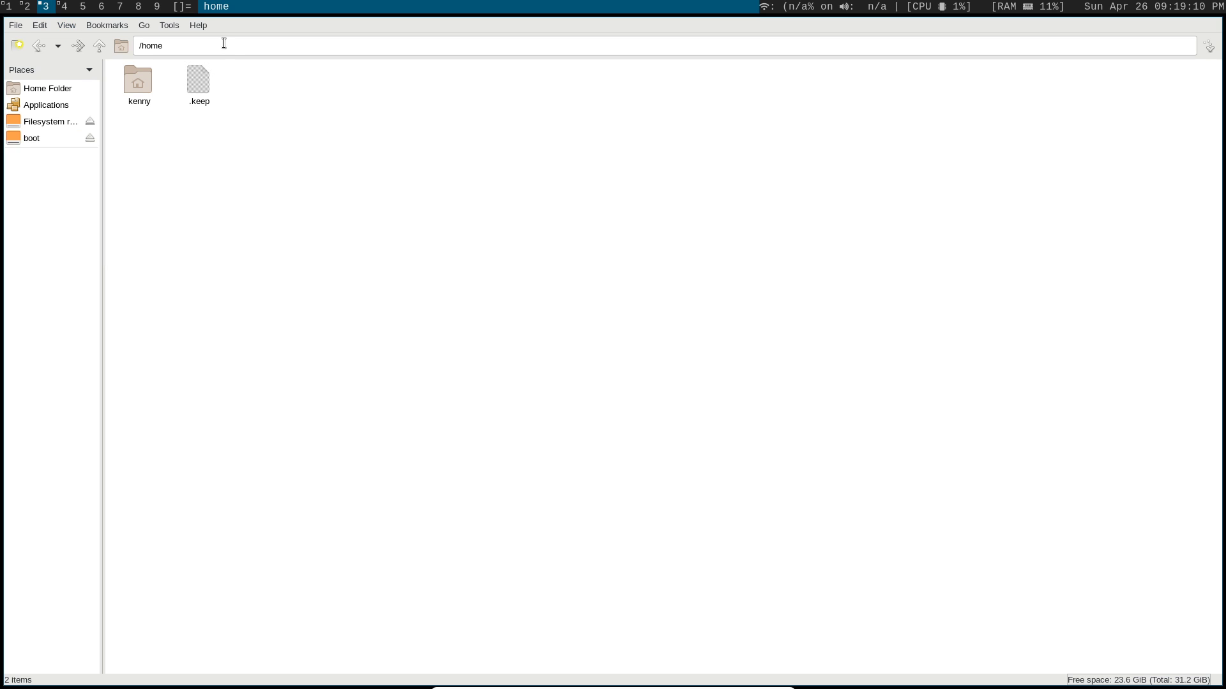
Browse into kenny/github, select the typed path, then go Up twice back to /home.
double_click(138, 81)
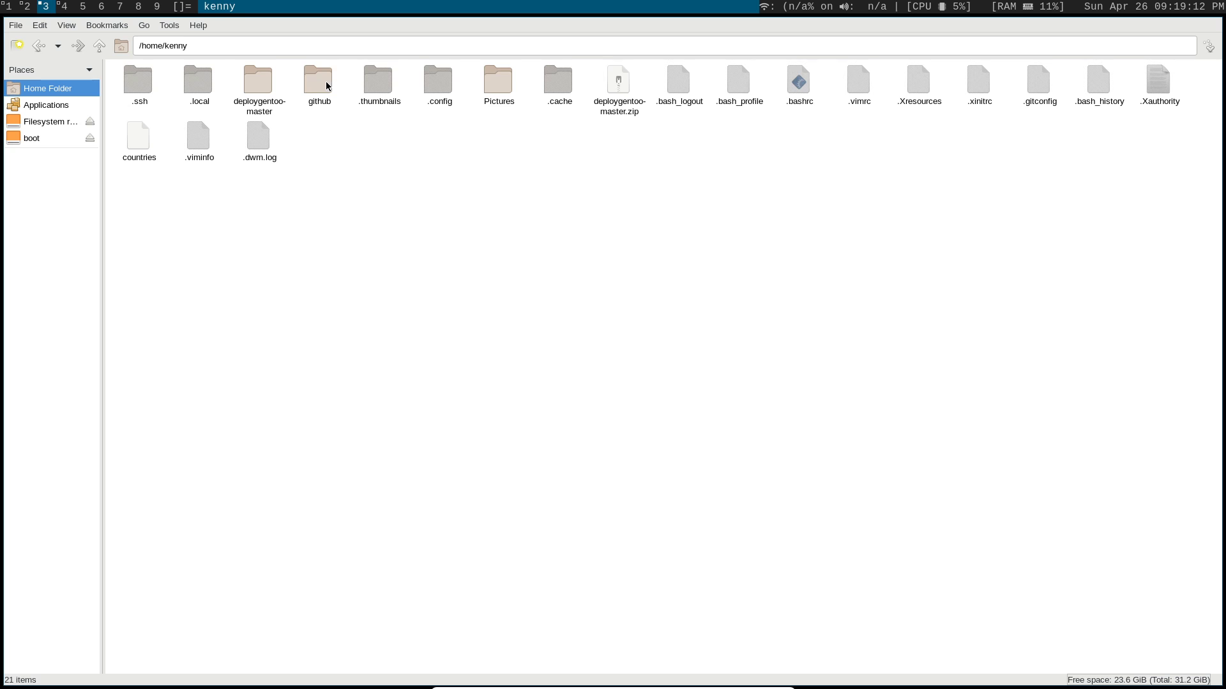
click(326, 83)
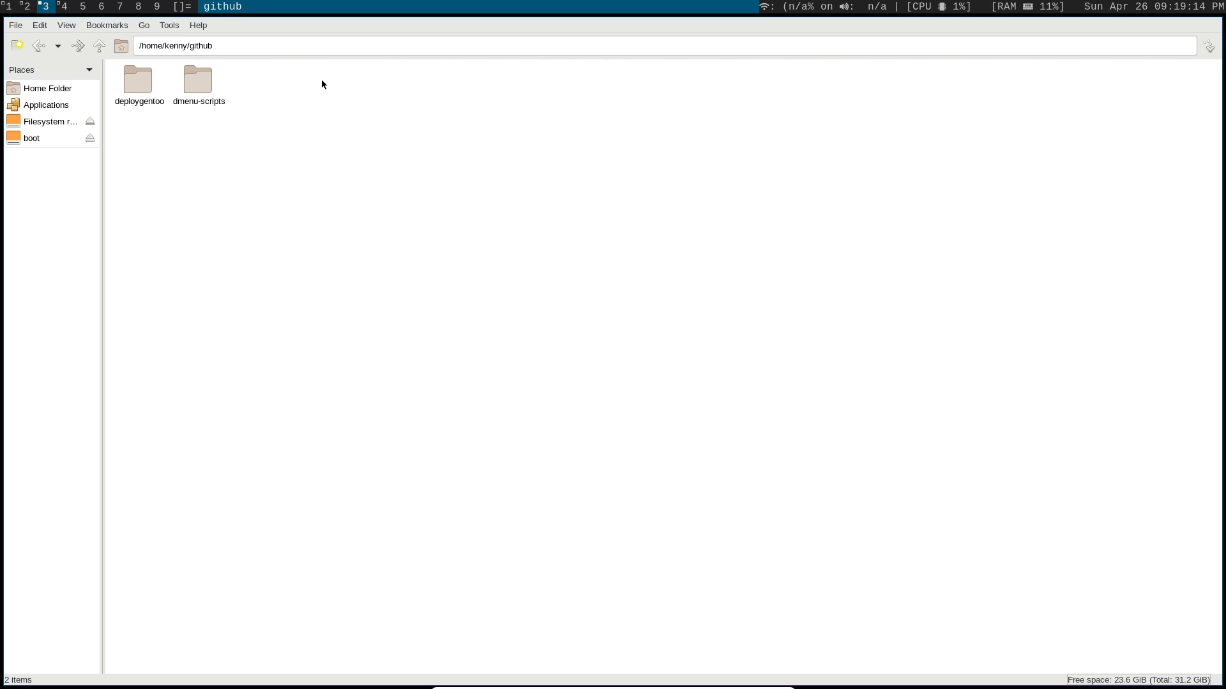
triple_click(327, 53)
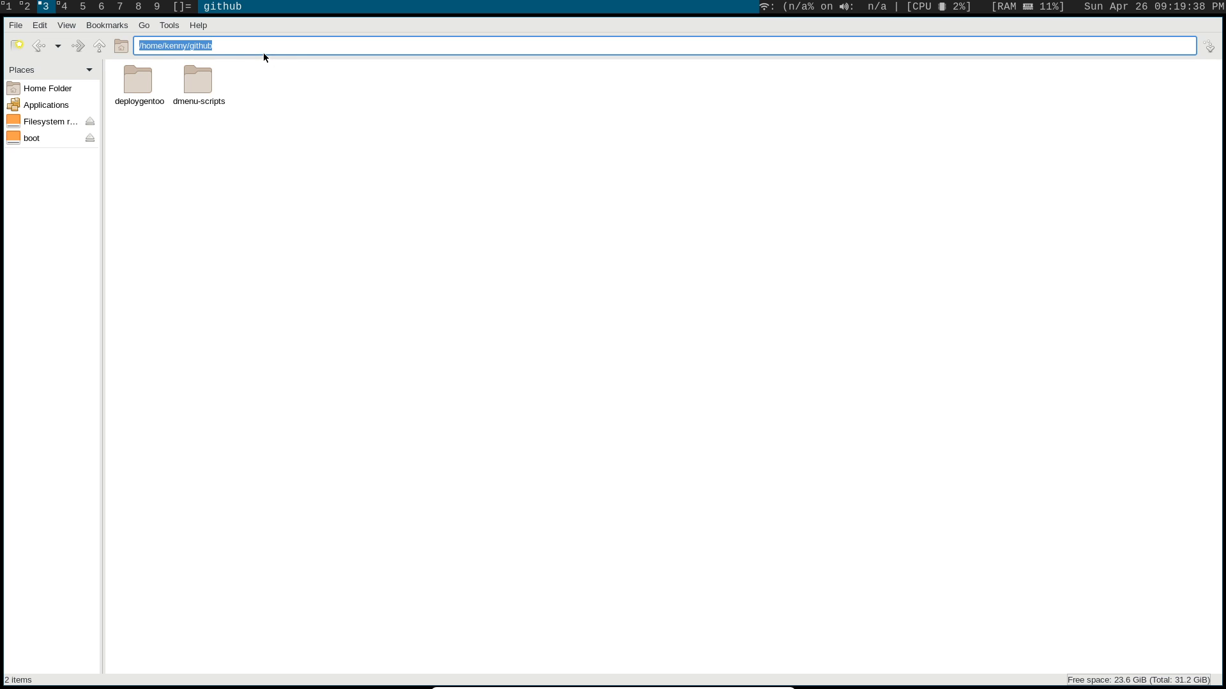
click(99, 45)
click(99, 45)
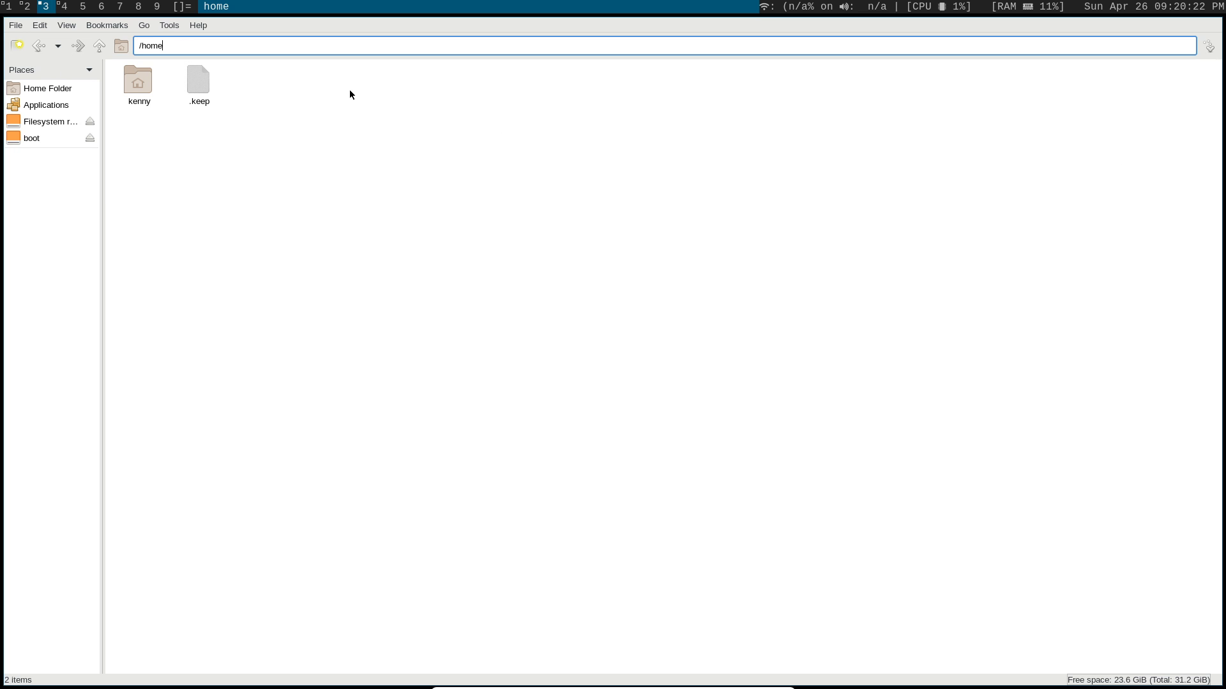
Switch the side pane from Places to the Directory Tree.
click(64, 24)
mouse_move(113, 156)
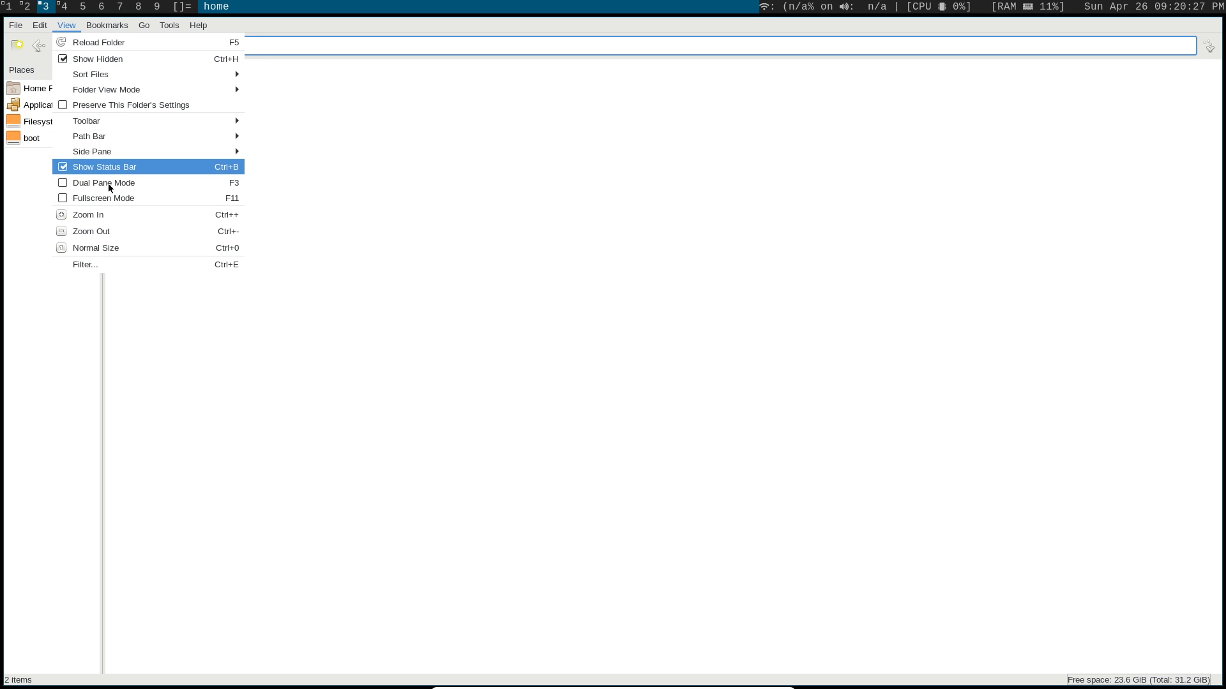
click(97, 292)
click(66, 26)
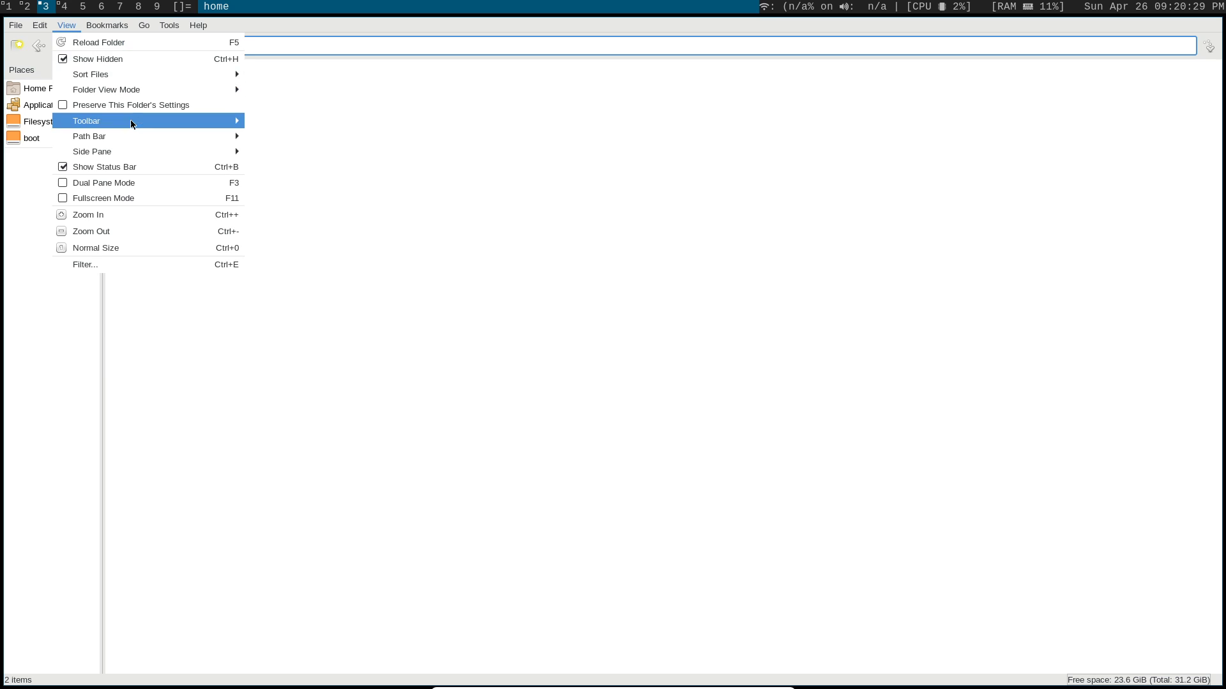
mouse_move(220, 152)
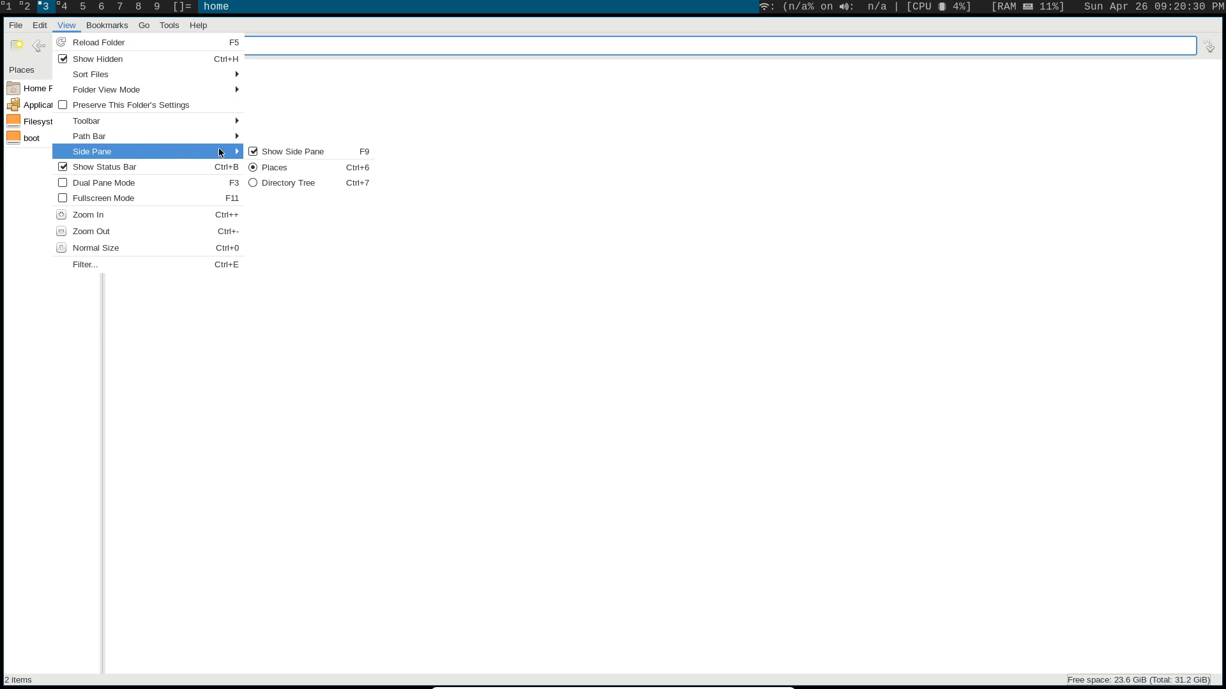
click(252, 185)
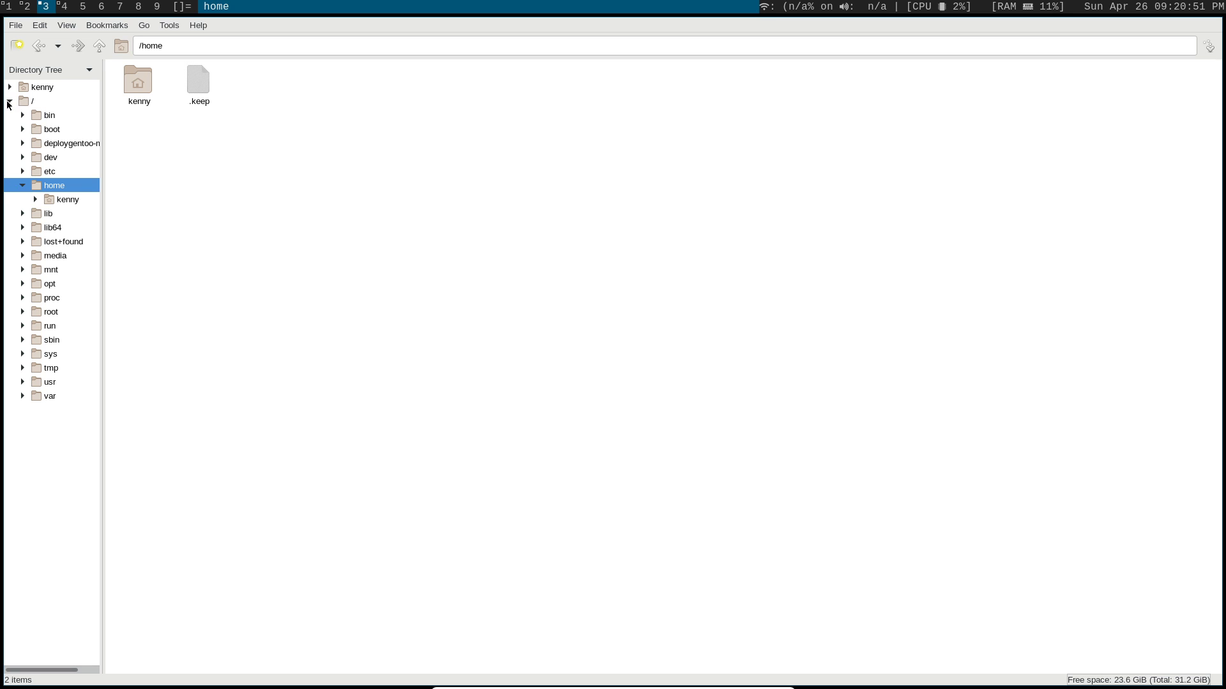
Expand kenny and deploygentoo-master in the tree, widen the pane, and collapse the empty layman folder.
click(36, 200)
click(48, 213)
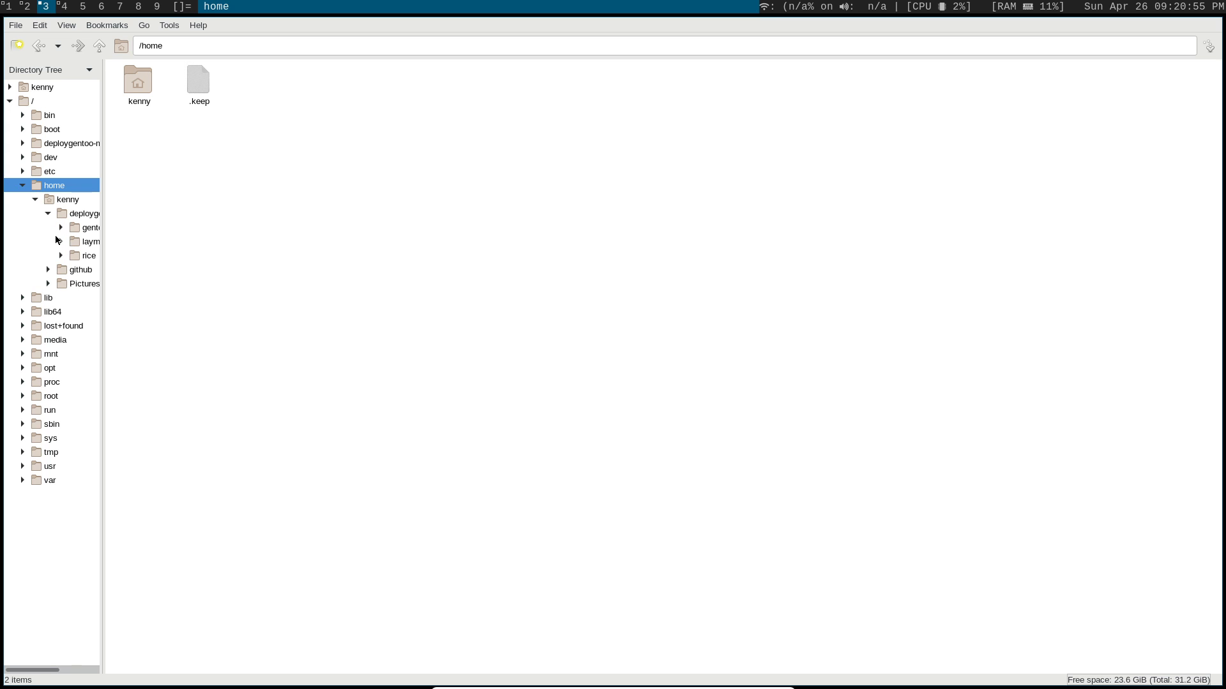
click(66, 244)
drag(102, 231, 276, 227)
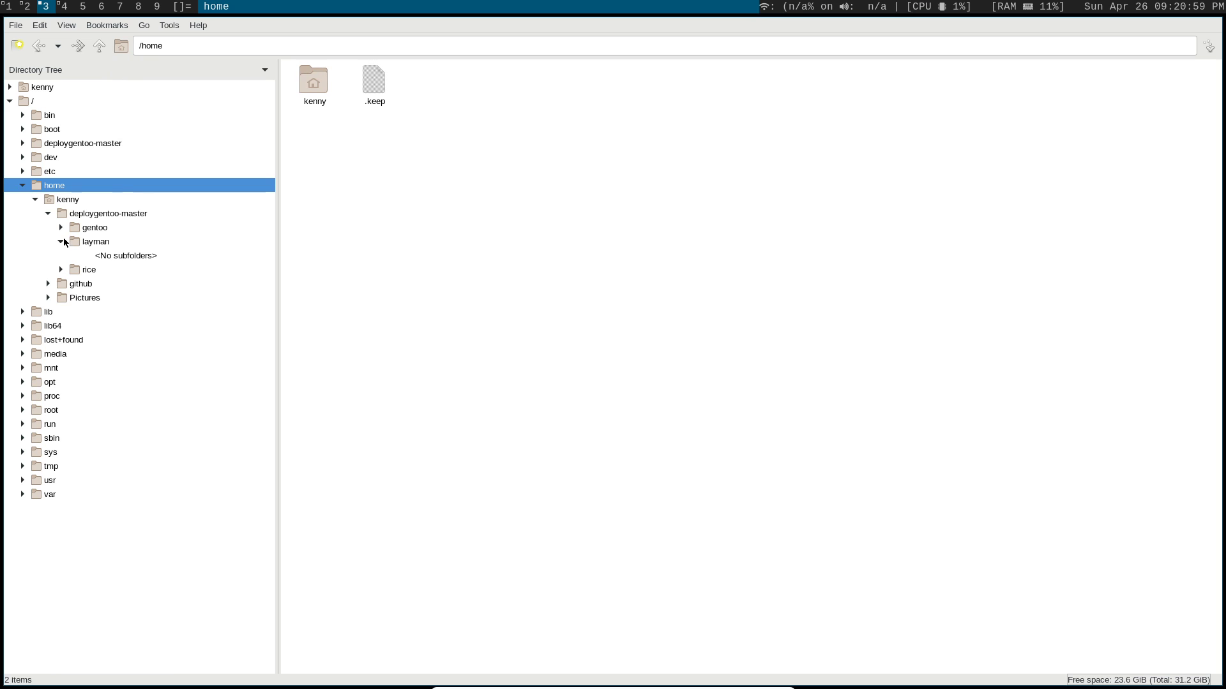
click(65, 242)
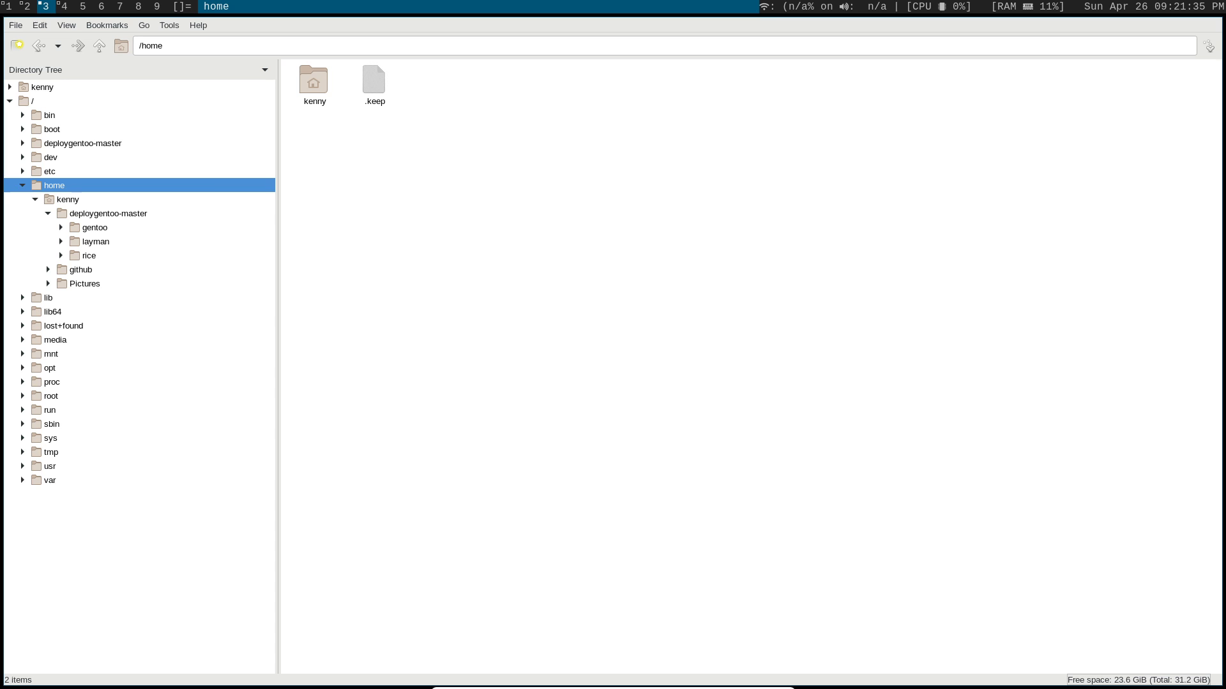
Open two new tabs on /home and switch to the second home tab.
click(17, 46)
click(17, 51)
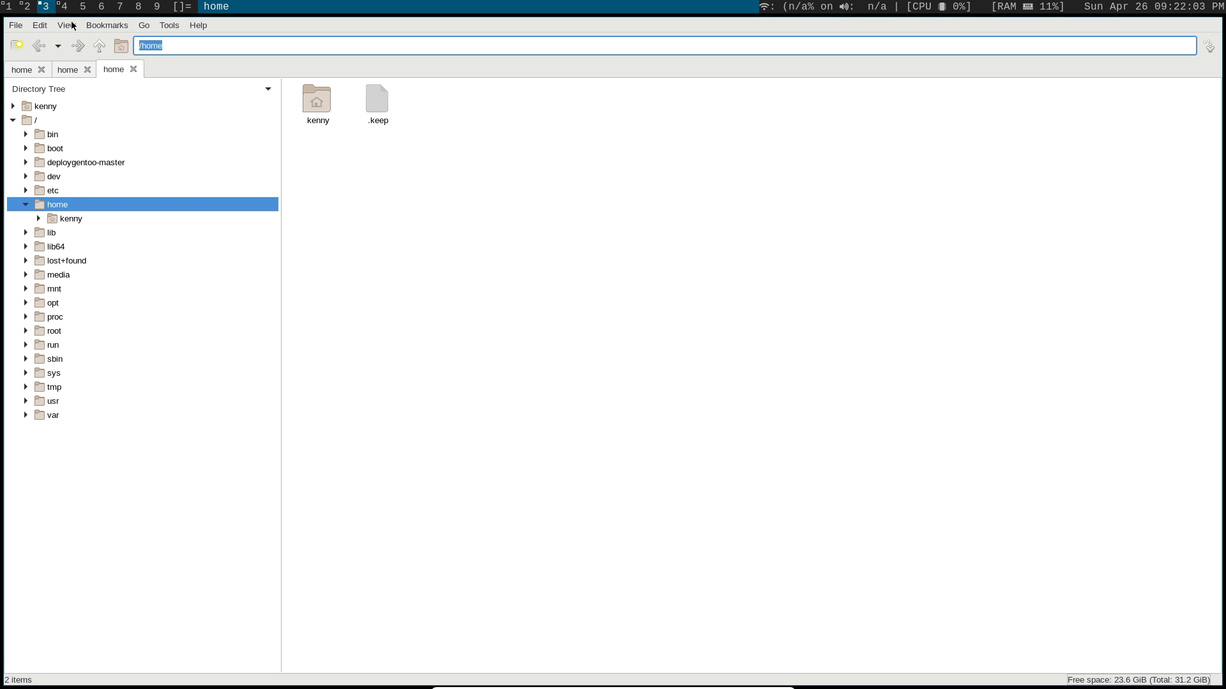
click(58, 73)
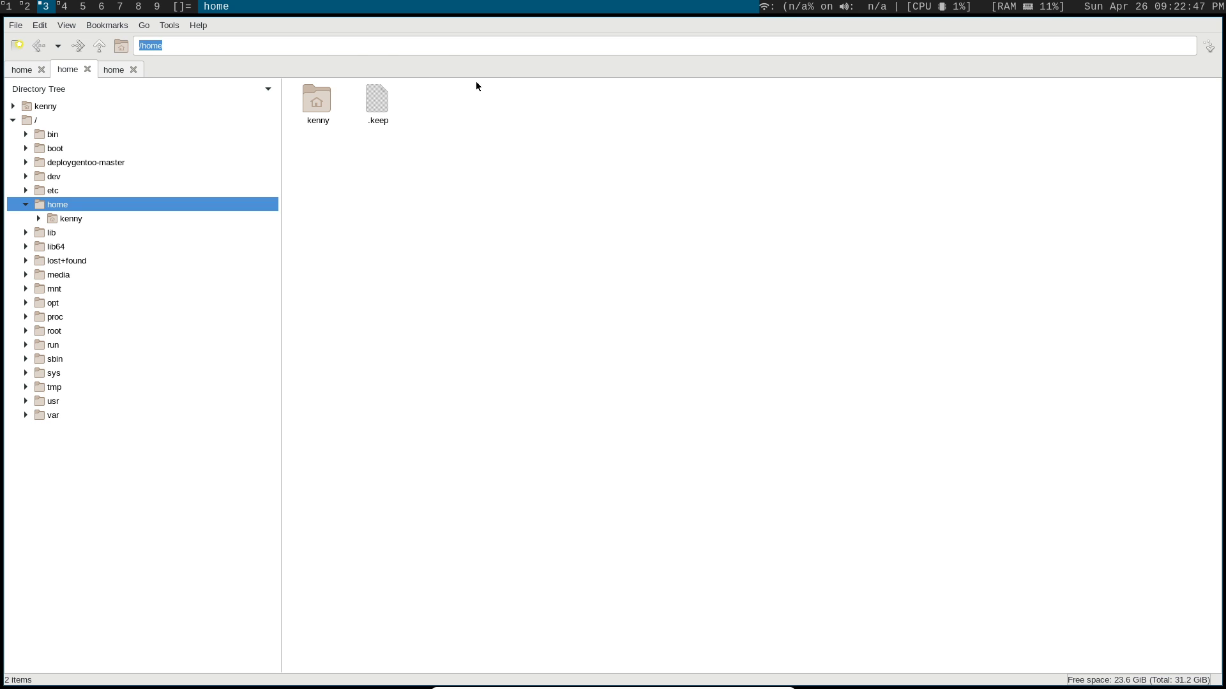
In SpaceFM on workspace 4, add a taller lower panel showing github/dmenu-scripts.
click(62, 7)
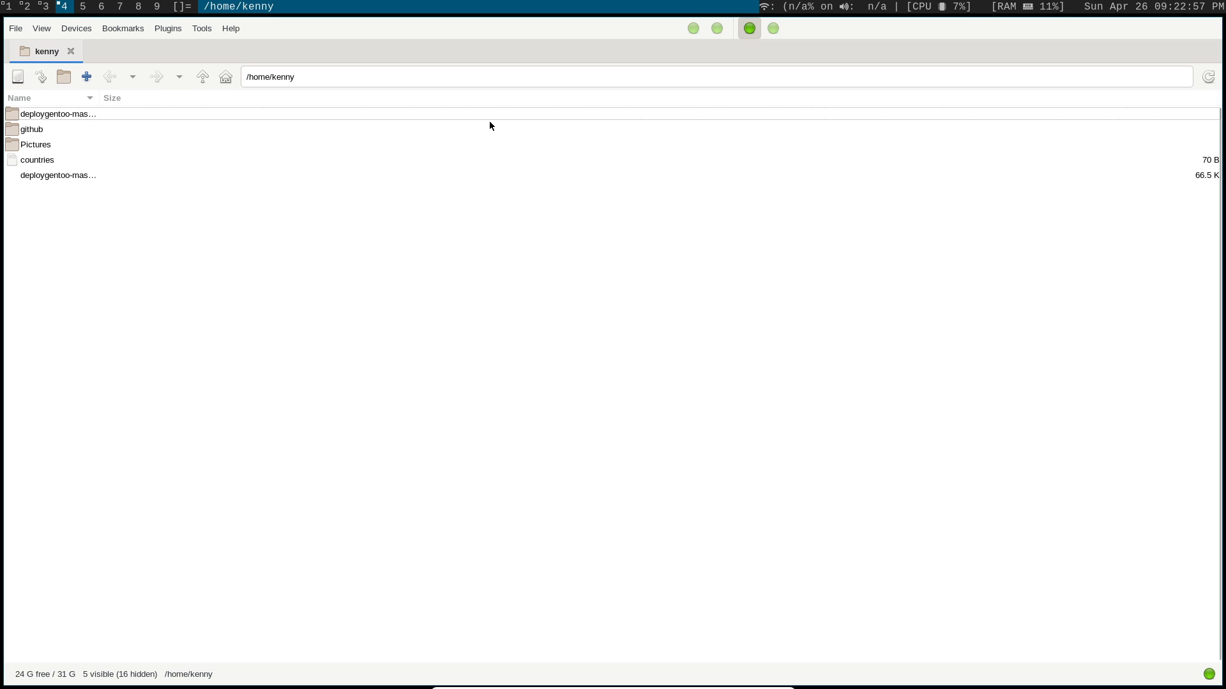
click(716, 28)
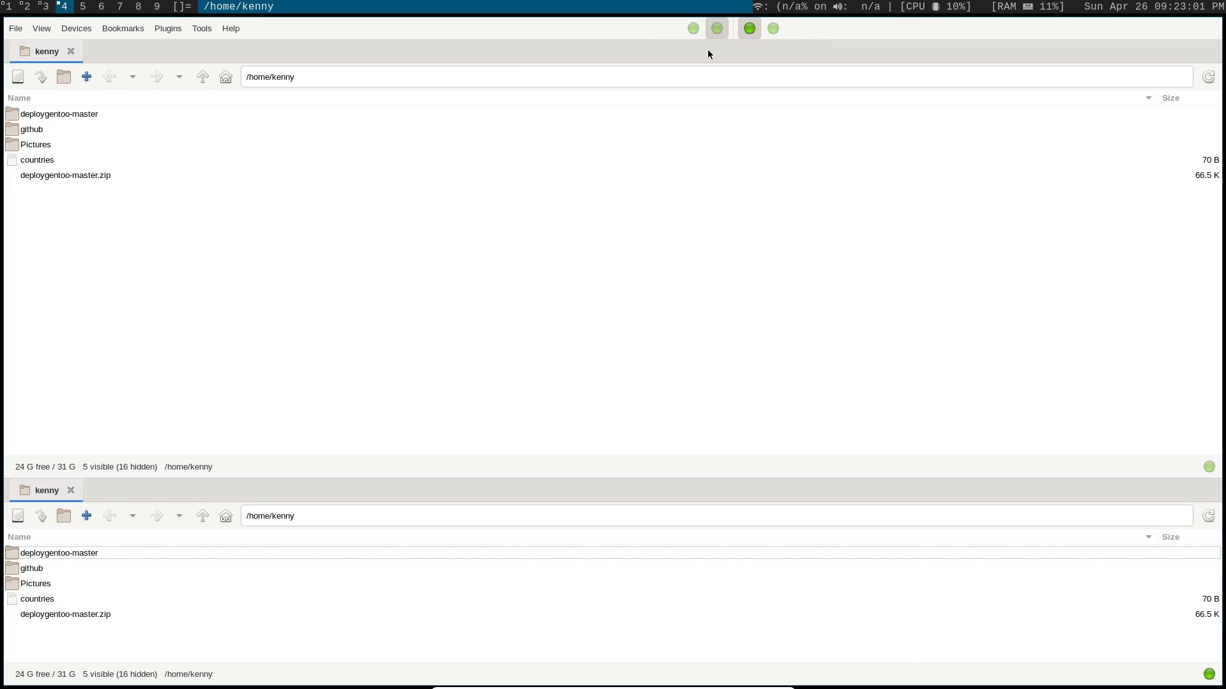
drag(323, 476, 345, 292)
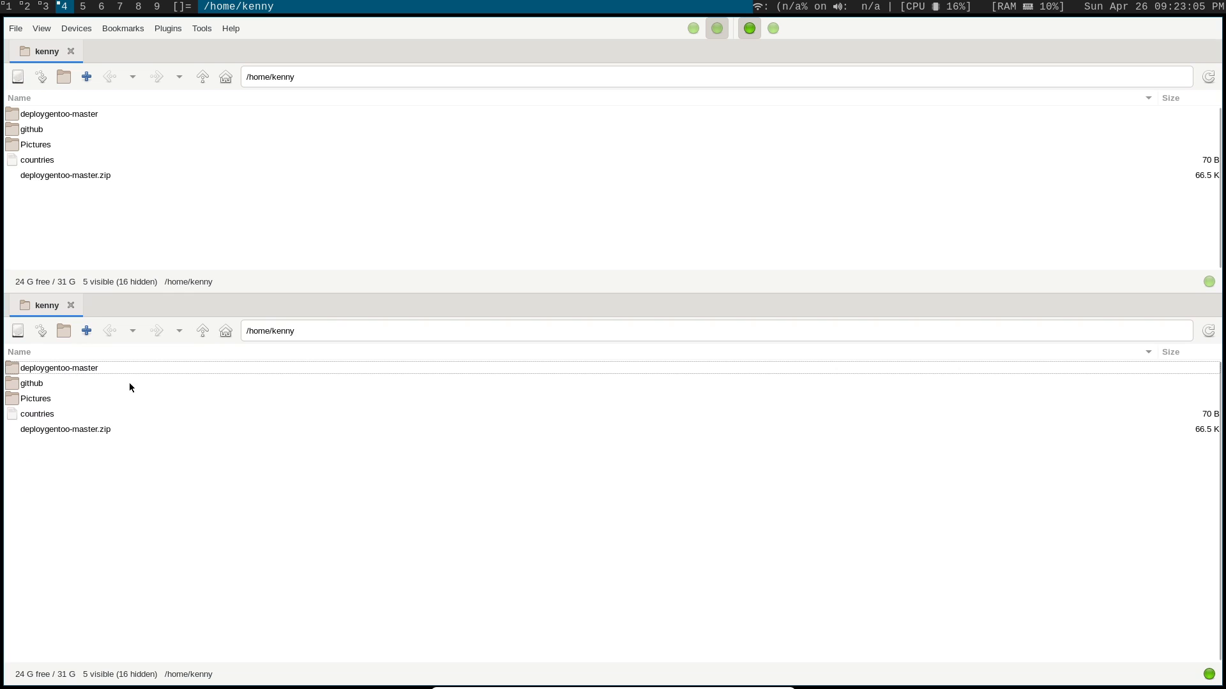
double_click(34, 385)
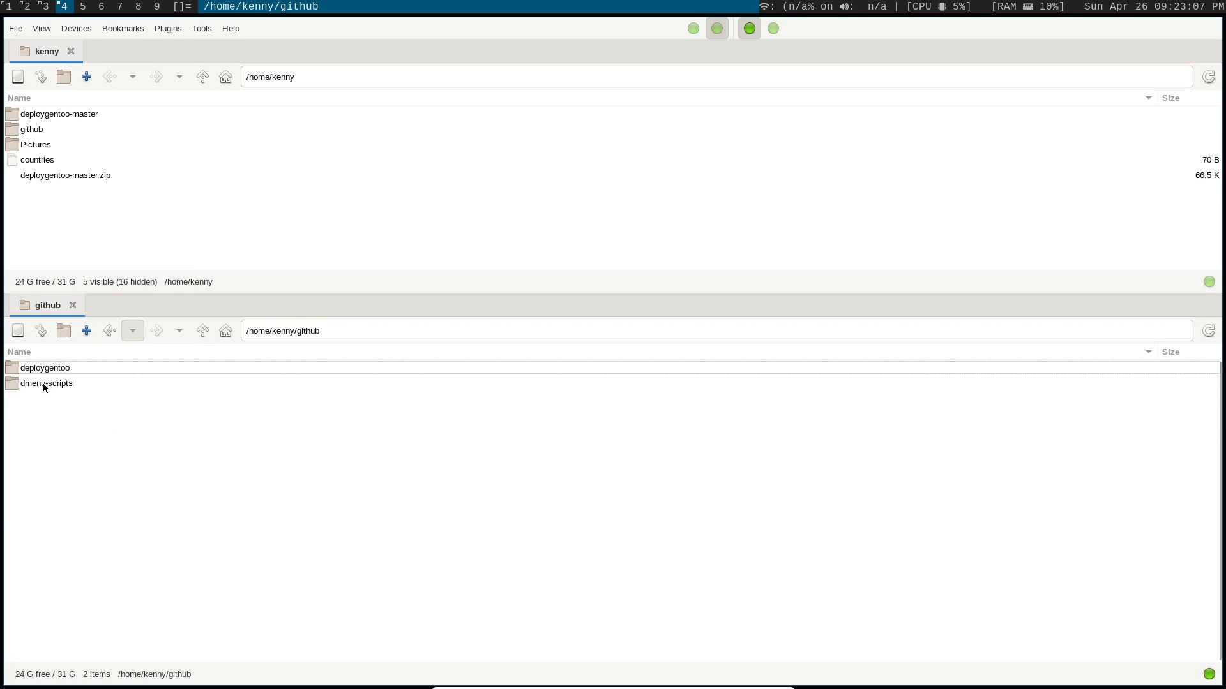
double_click(43, 383)
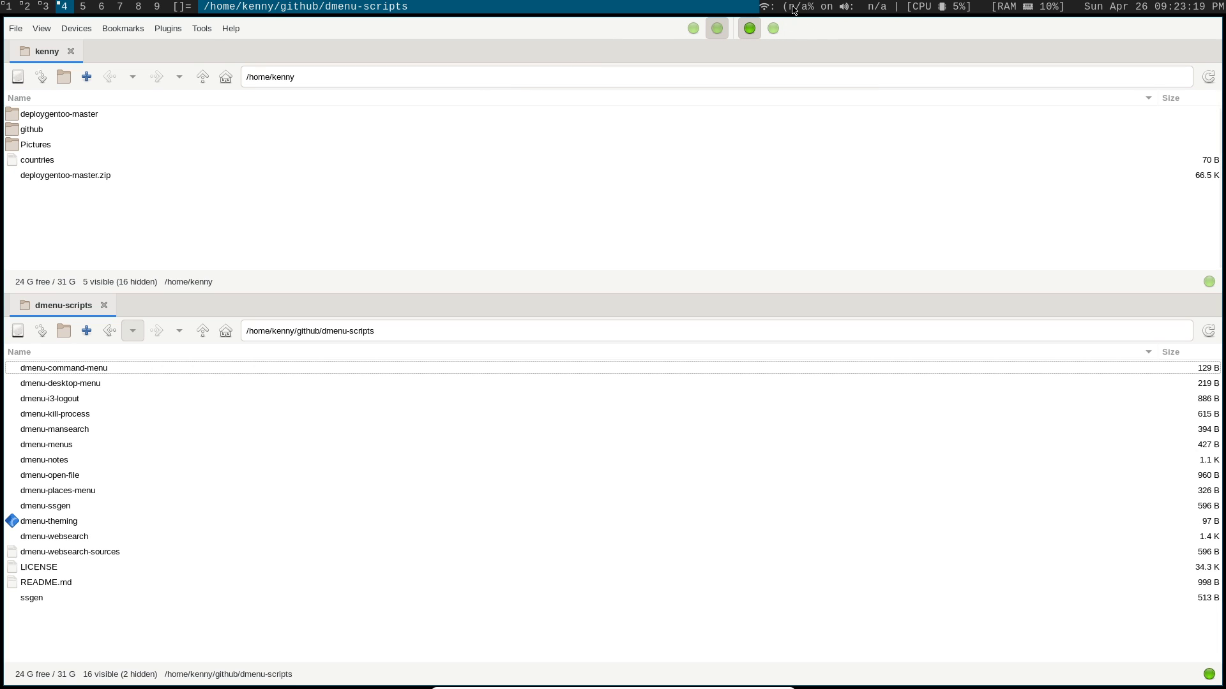
Toggle the lower panel off and on, then add a third panel beside it.
click(751, 29)
click(751, 28)
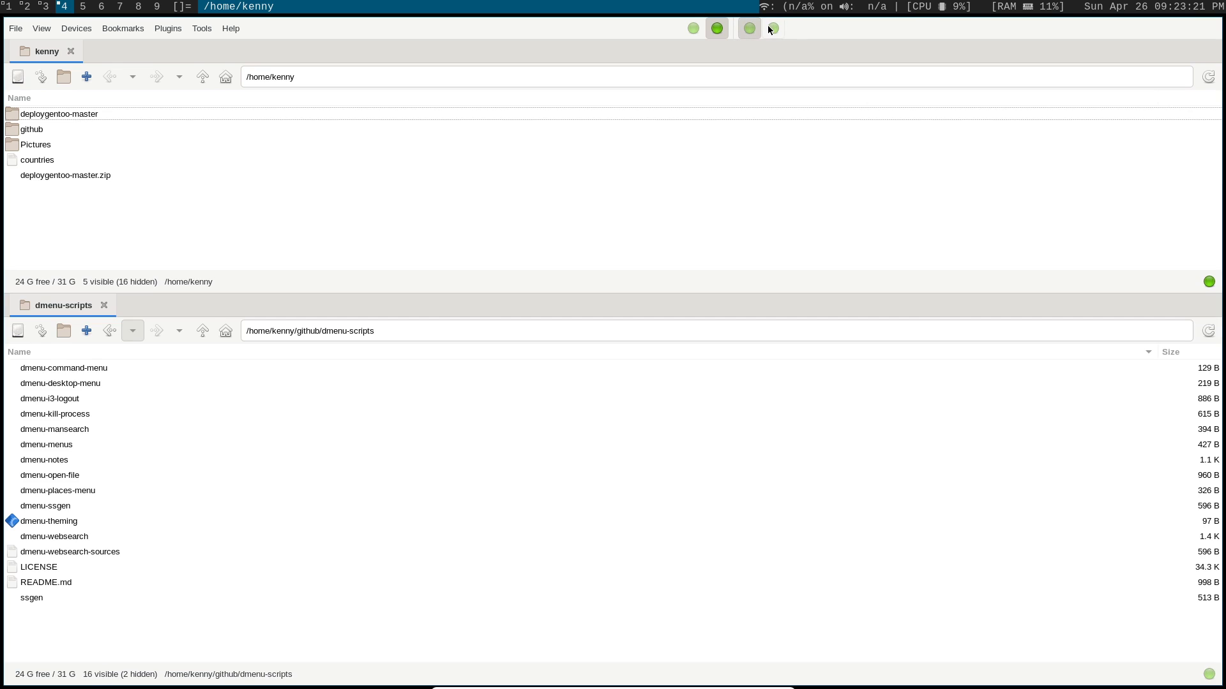
click(773, 28)
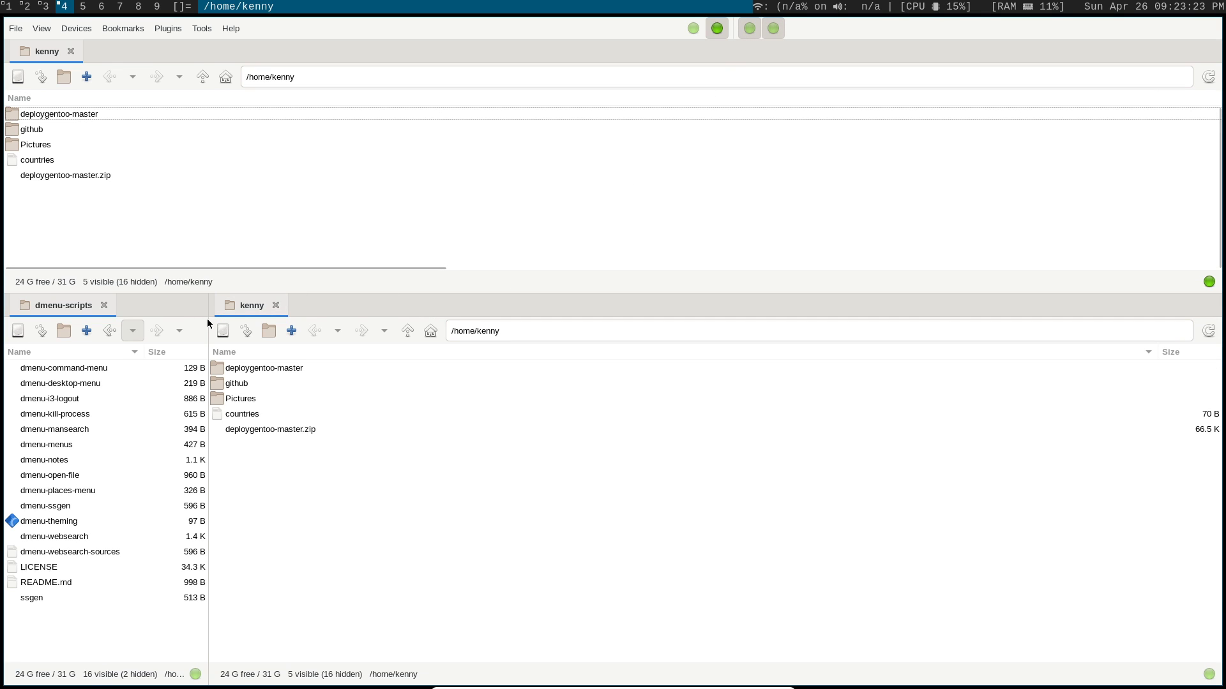
Drag the lower divider right so the dmenu-scripts and kenny panels share the row equally.
drag(210, 301, 567, 213)
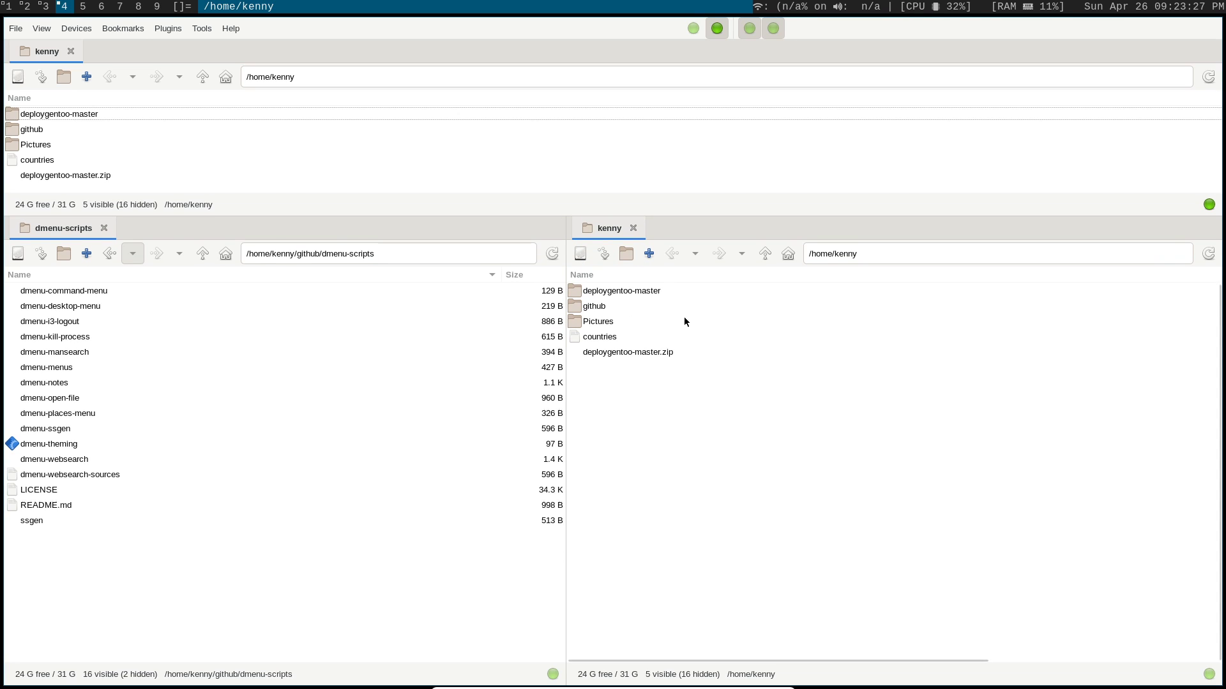